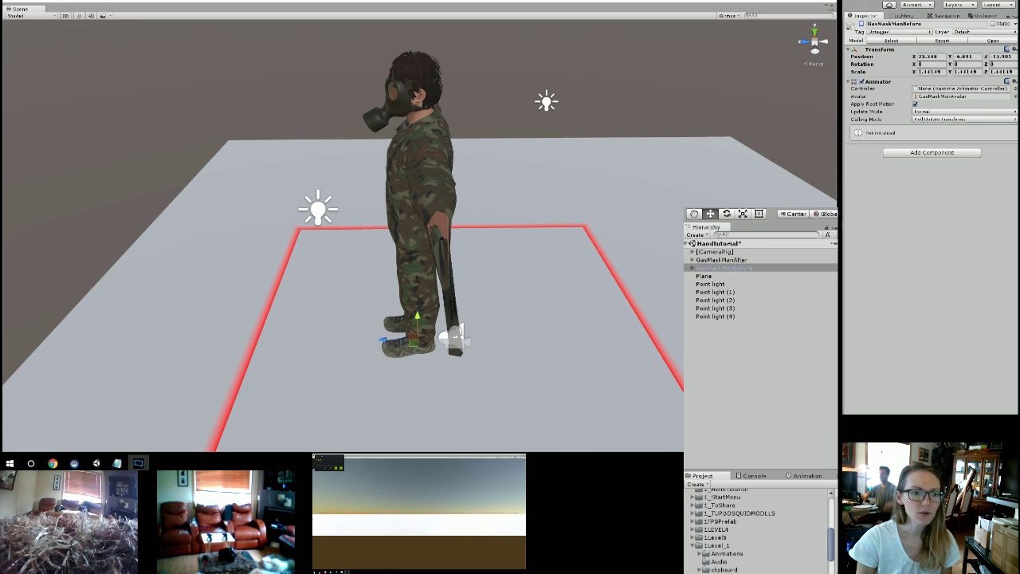
Add two empty child objects under Controller (left) in the camera rig.
{"action": "key", "text": "alt+Tab"}
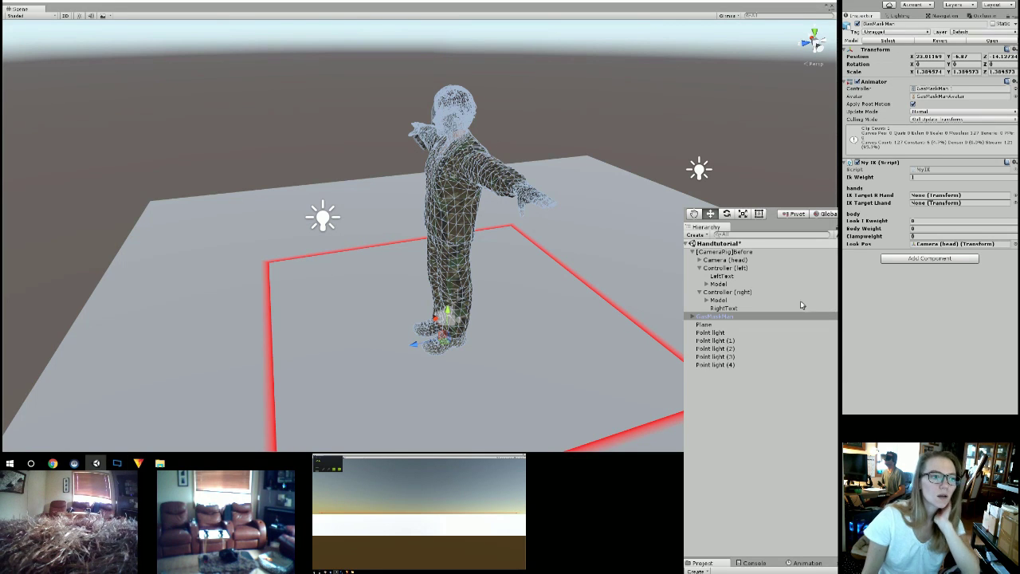
{"action": "left_click", "coordinate": [738, 268]}
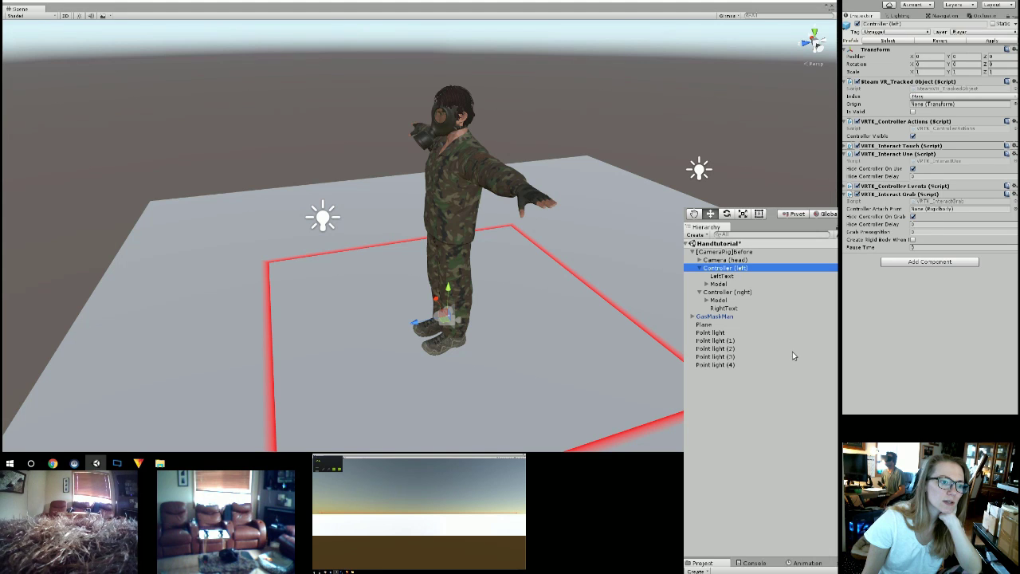
{"action": "key", "text": "alt+shift+n"}
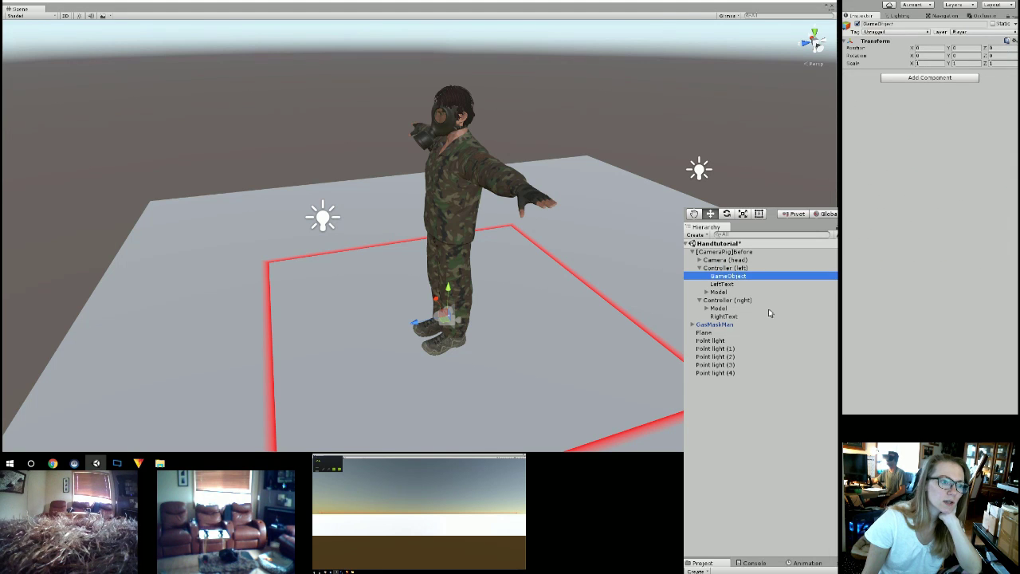
{"action": "key", "text": "Up"}
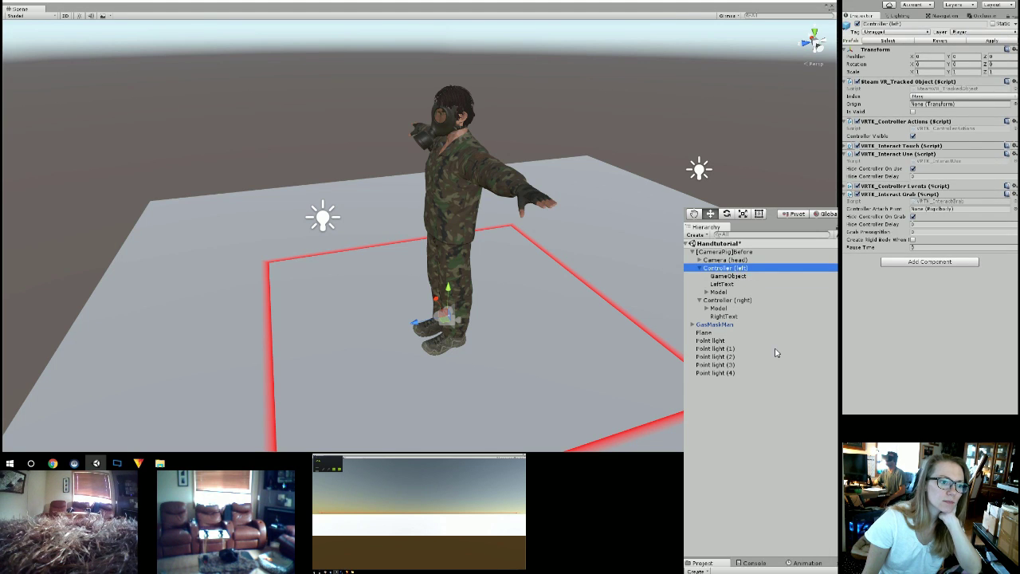
{"action": "key", "text": "alt+shift+n"}
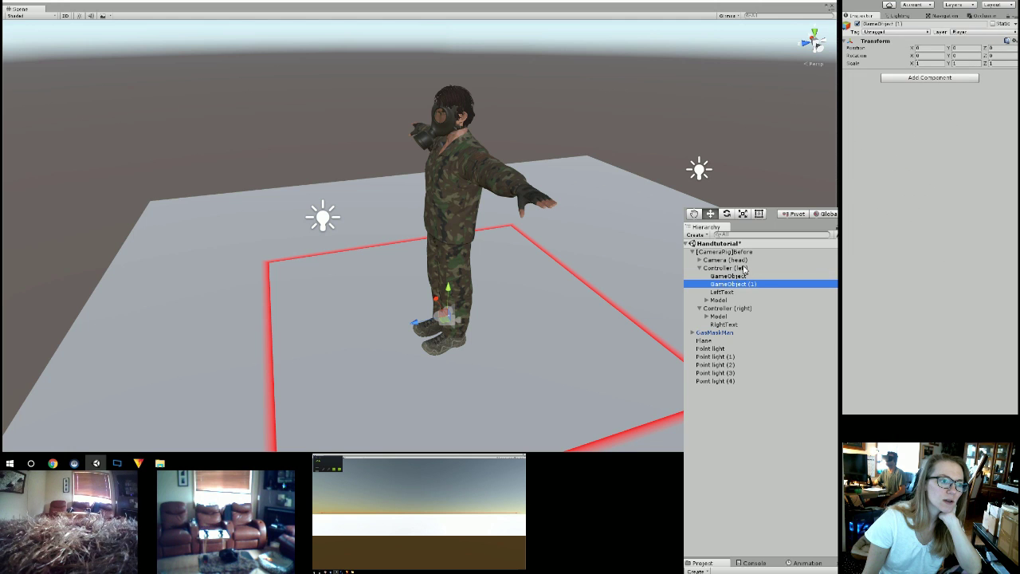
Add two empty child objects under Controller (right) in the camera rig.
{"action": "left_click", "coordinate": [741, 308]}
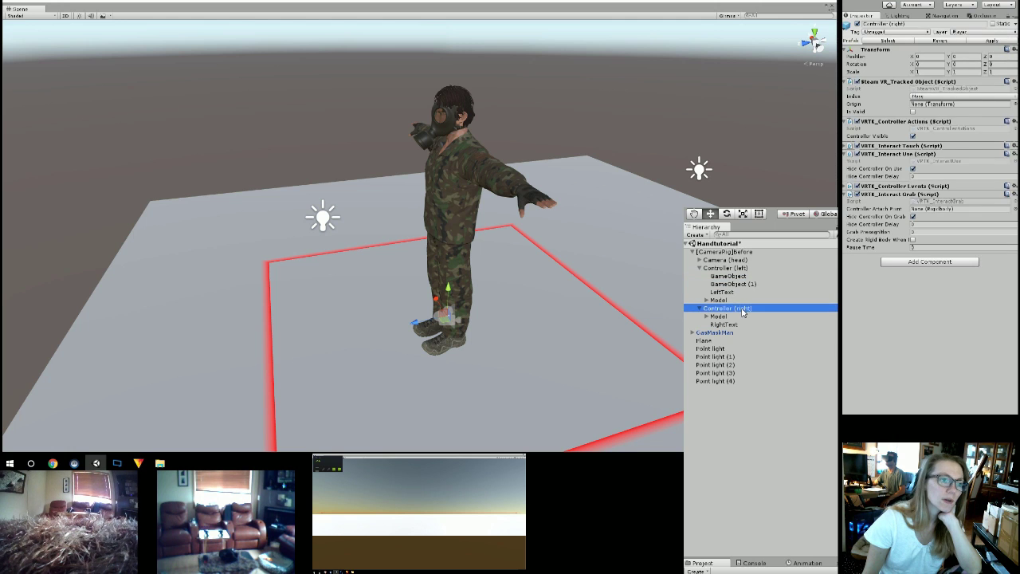
{"action": "key", "text": "alt+shift+n"}
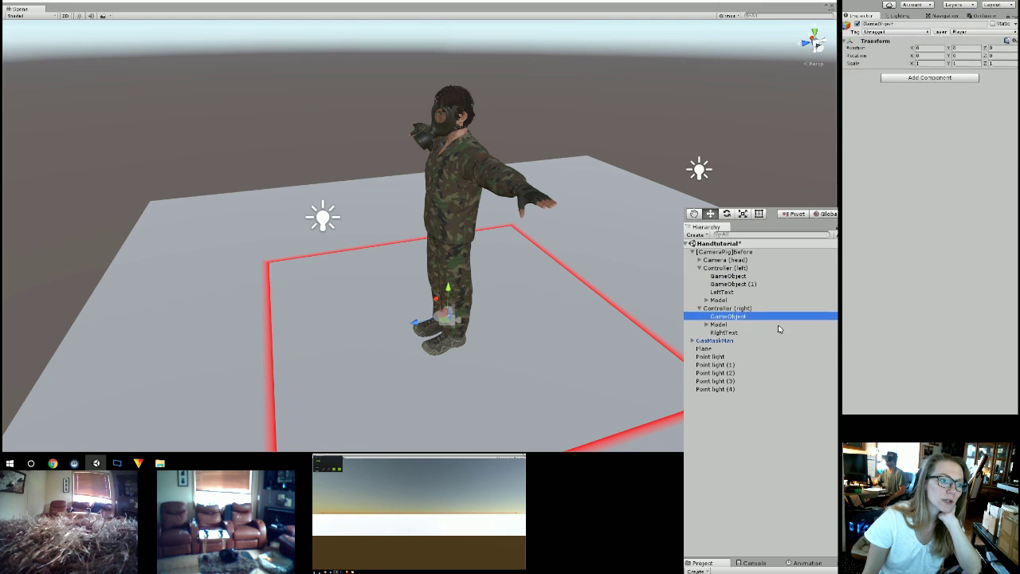
{"action": "left_click", "coordinate": [755, 309]}
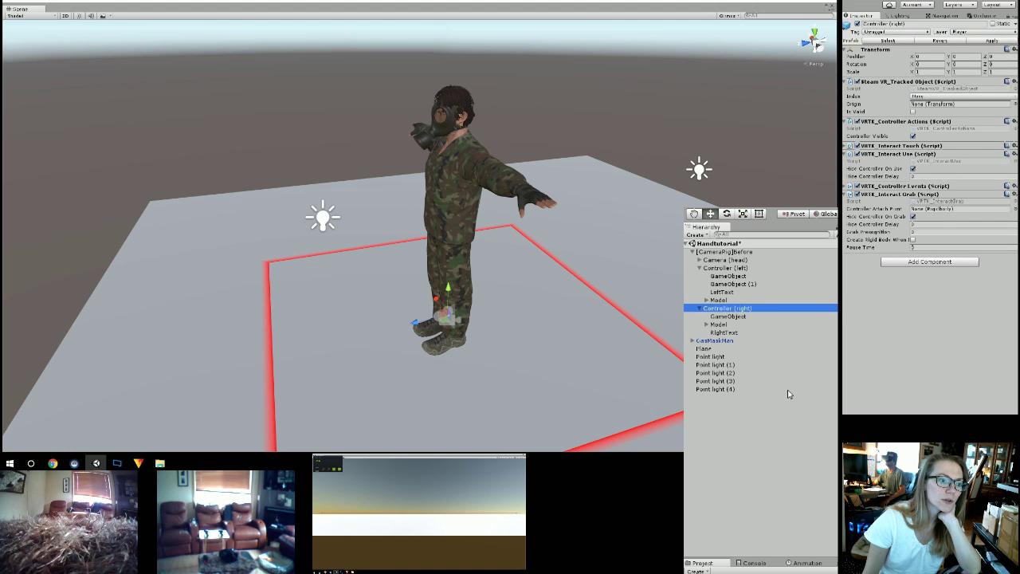
{"action": "key", "text": "alt+shift+n"}
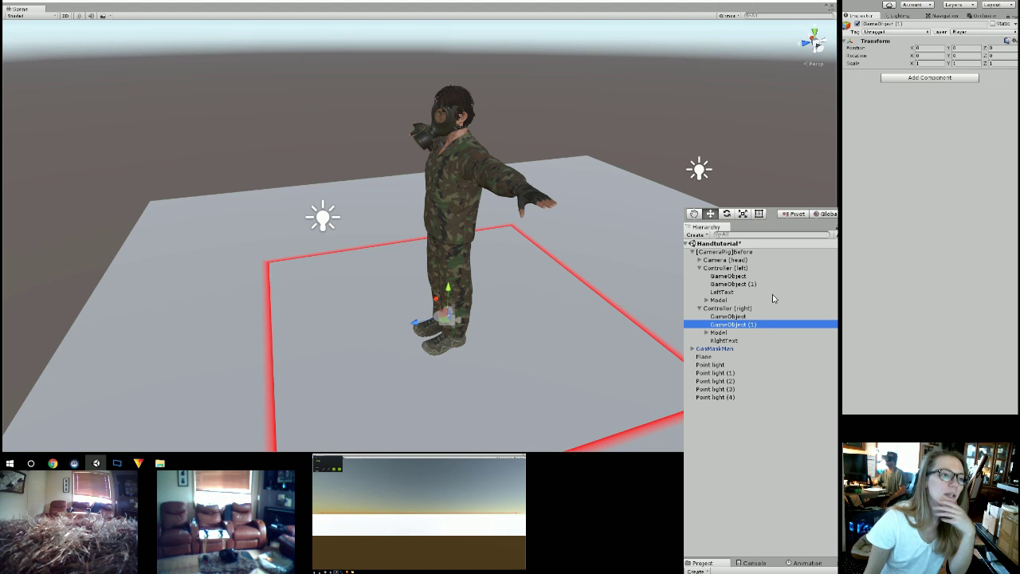
Rename the first empty object under Controller (left) to LeftHandBoneTracker.
{"action": "left_click", "coordinate": [746, 276]}
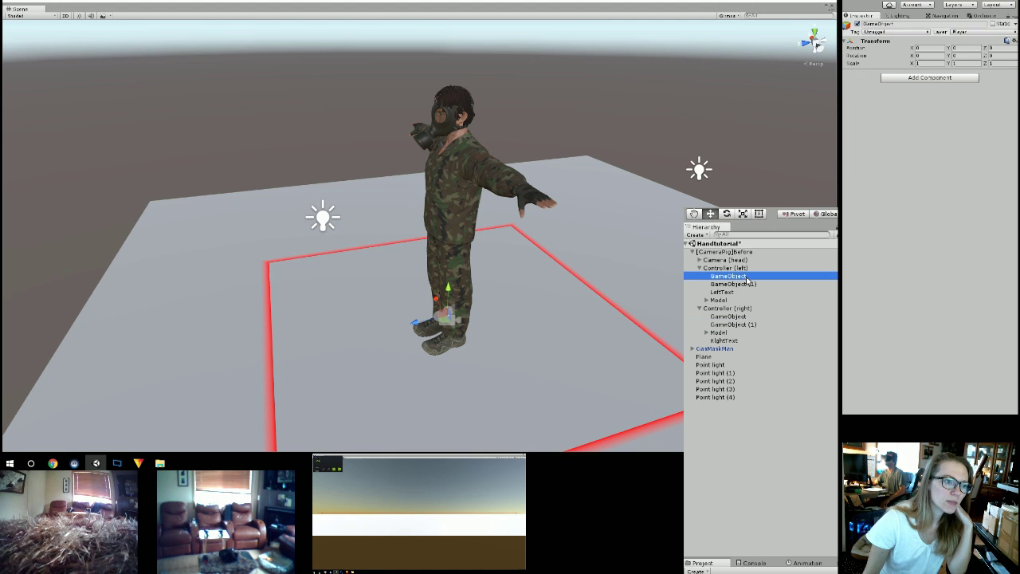
{"action": "left_click", "coordinate": [746, 277]}
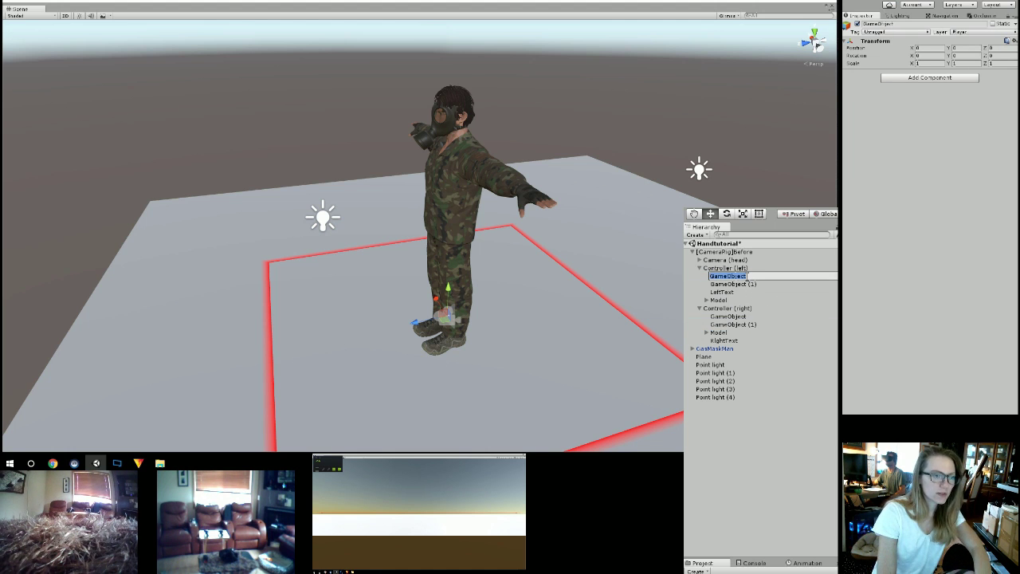
{"action": "type", "text": "LeftHand"}
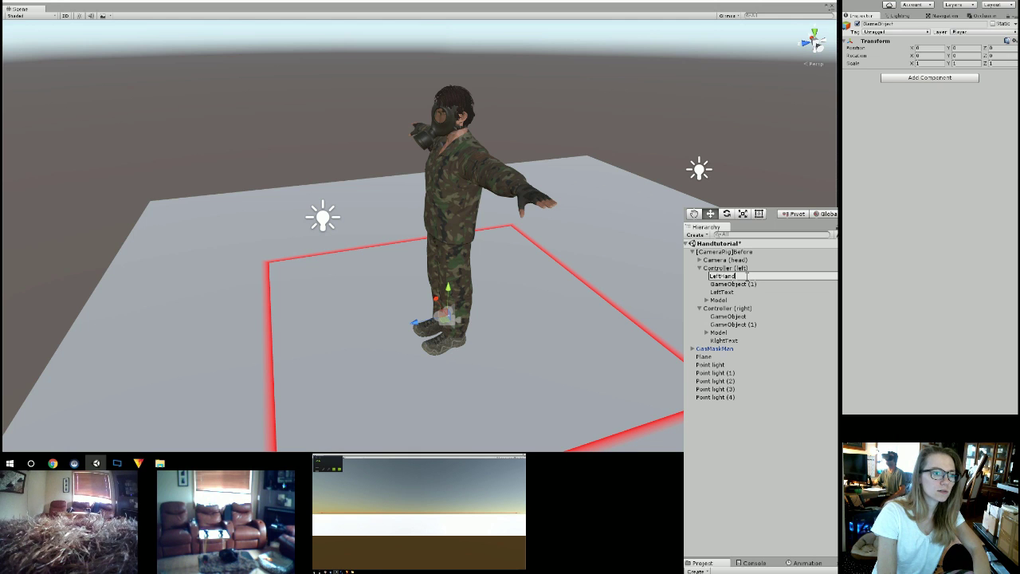
{"action": "type", "text": "BoneTracker"}
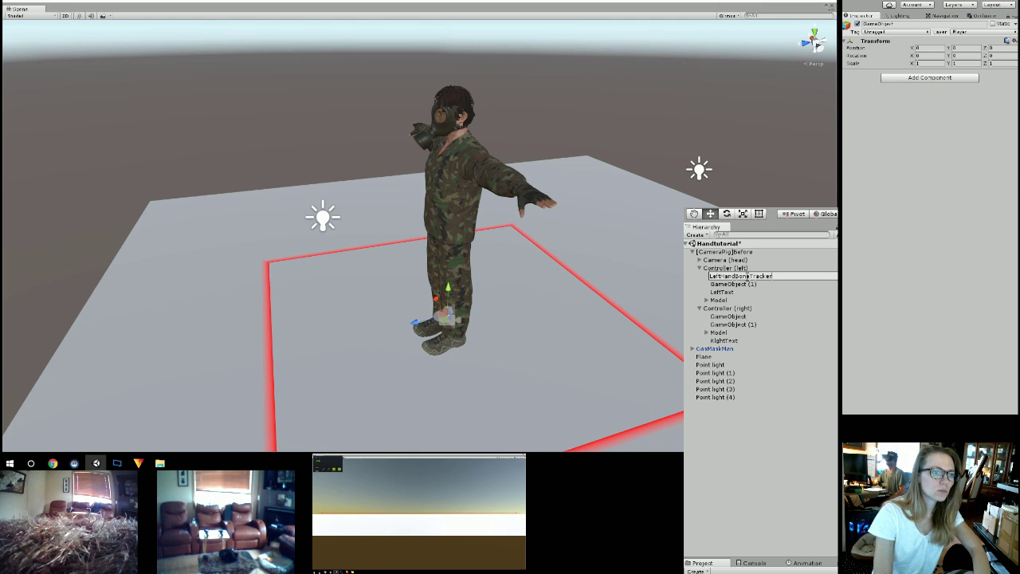
{"action": "key", "text": "Return"}
Rename the remaining empty object under Controller (left) to LeftHandIK.
{"action": "double_click", "coordinate": [747, 277]}
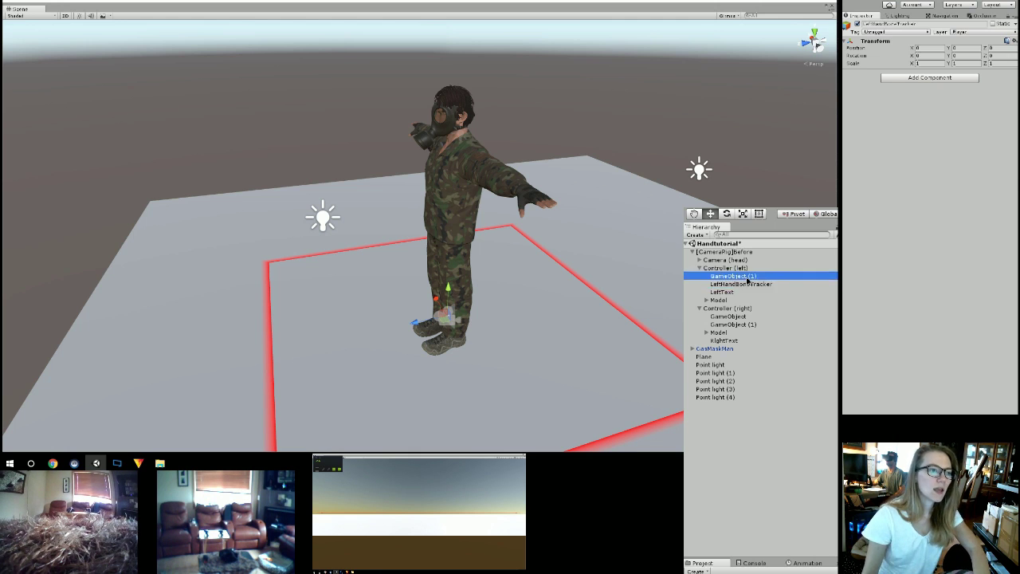
{"action": "scroll", "coordinate": [461, 243], "scroll_direction": "up", "scroll_amount": 15}
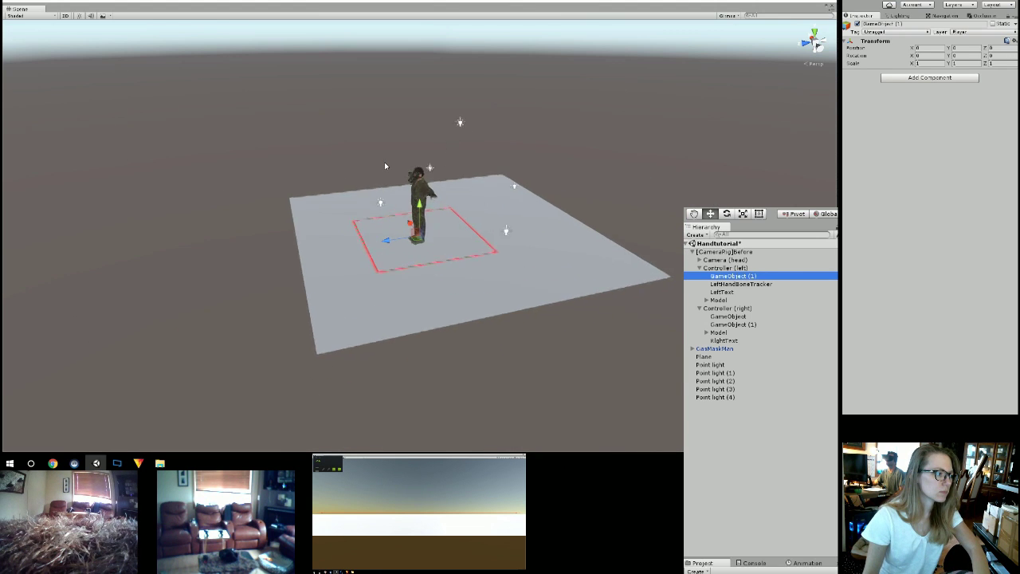
{"action": "right_click_drag", "start_coordinate": [460, 247], "coordinate": [476, 231]}
{"action": "scroll", "coordinate": [475, 231], "scroll_direction": "up", "scroll_amount": 4}
{"action": "scroll", "coordinate": [475, 235], "scroll_direction": "up", "scroll_amount": 2}
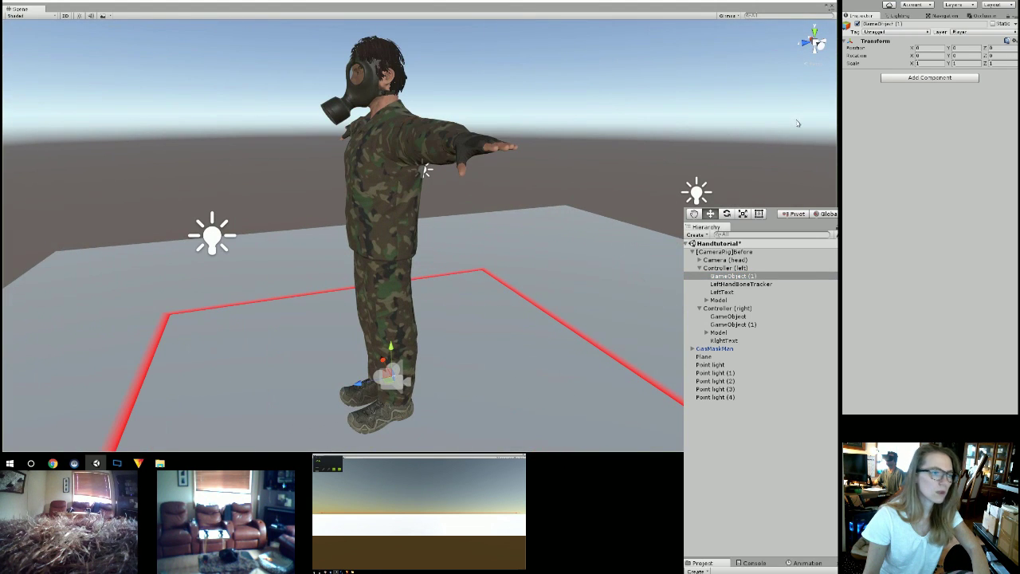
{"action": "left_click", "coordinate": [779, 276]}
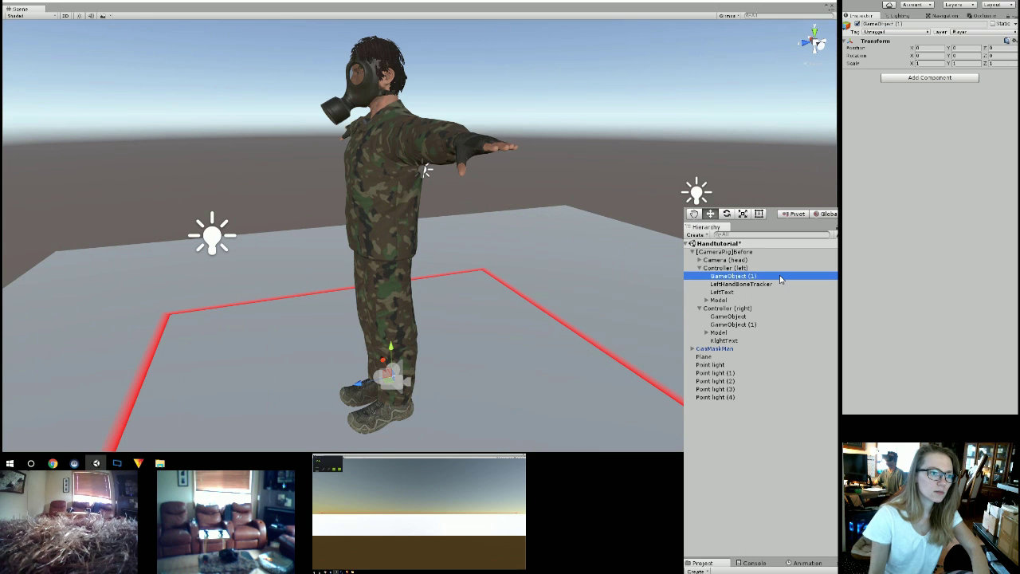
{"action": "left_click", "coordinate": [779, 276]}
{"action": "type", "text": "Left"}
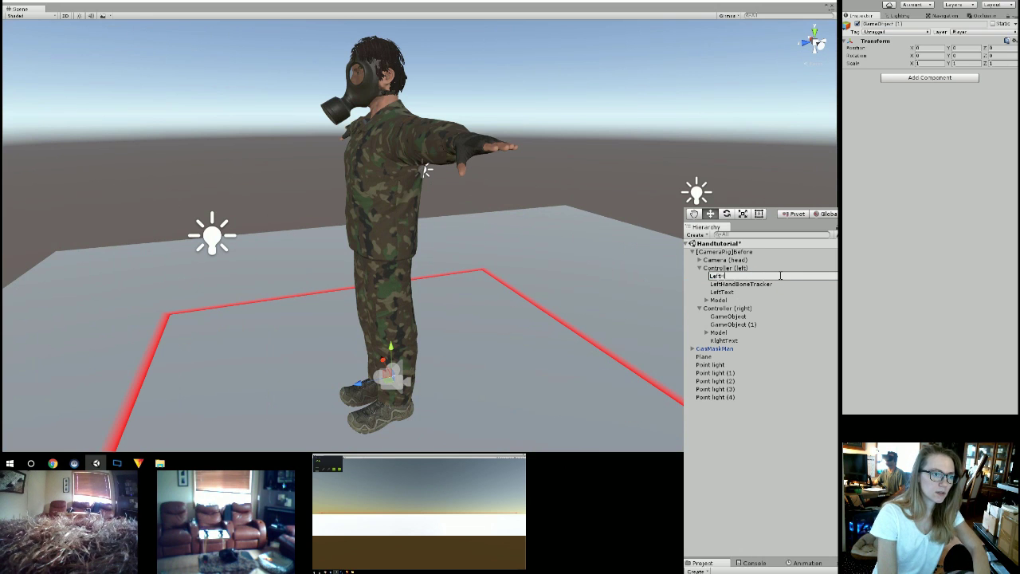
{"action": "type", "text": "HandIK"}
{"action": "key", "text": "Return"}
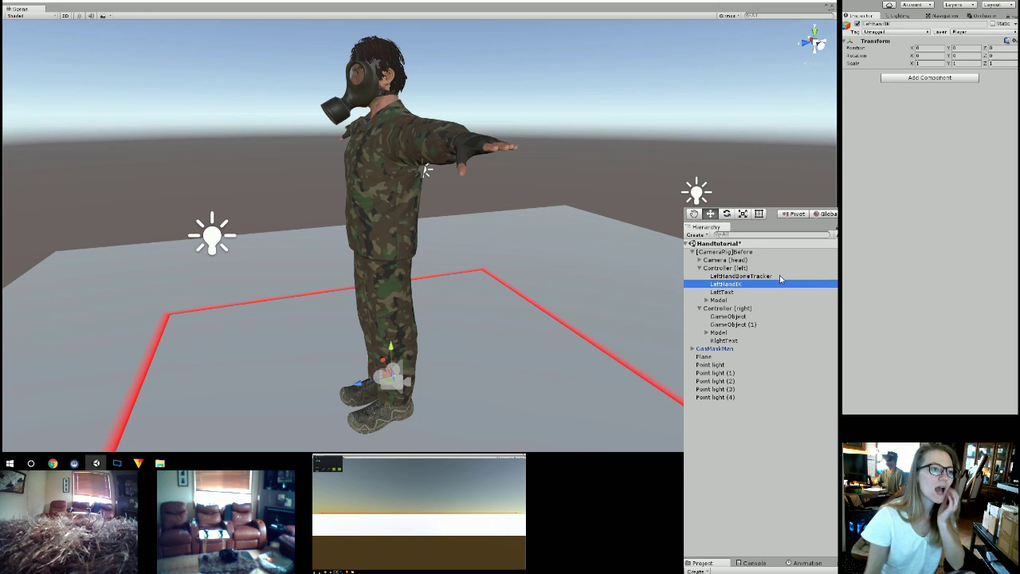
Rename the first empty object under Controller (right) to RightHandBoneTrakcer.
{"action": "left_click", "coordinate": [733, 316]}
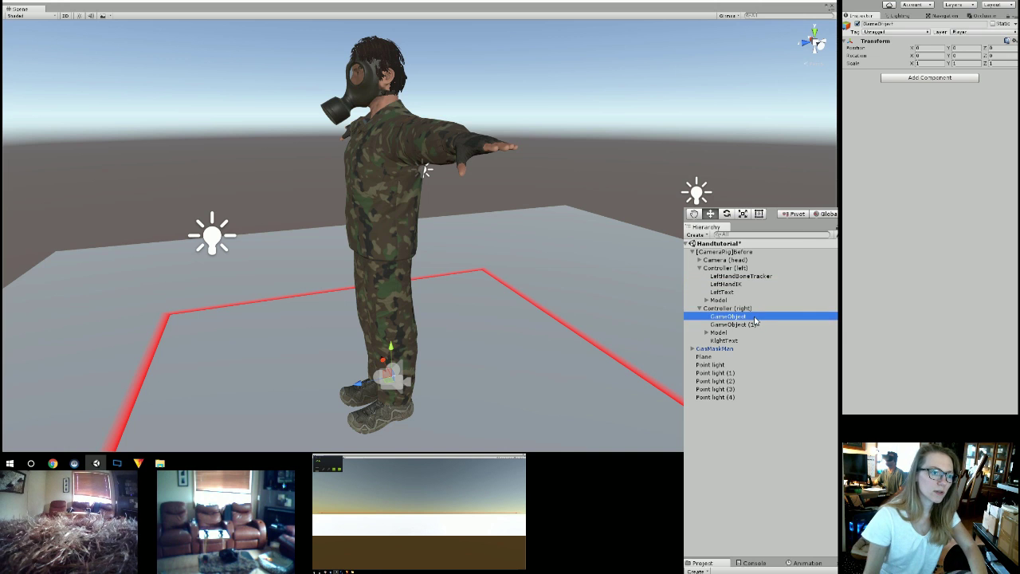
{"action": "left_click", "coordinate": [754, 318]}
{"action": "type", "text": "Ri"}
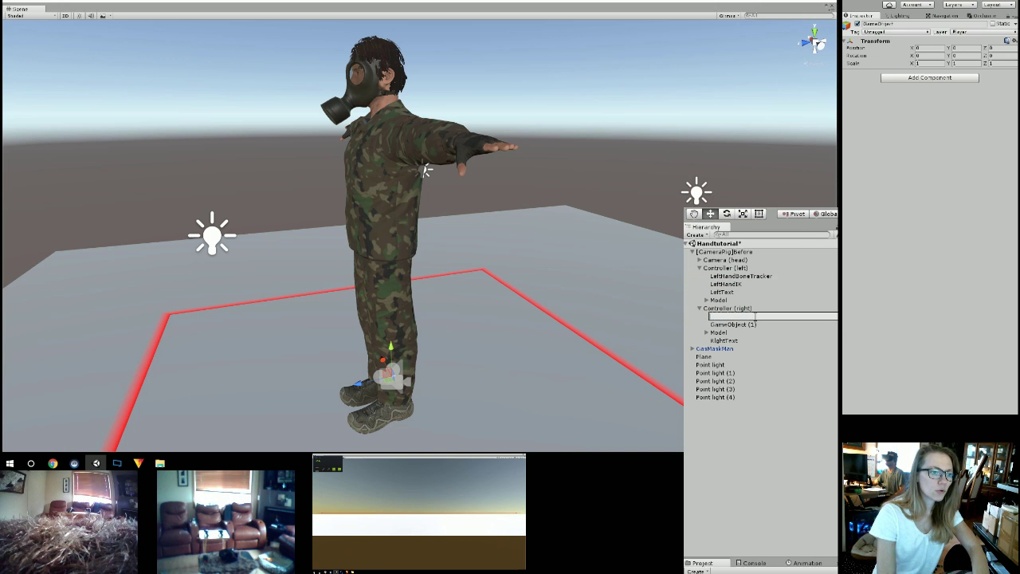
{"action": "type", "text": "ghtHandBone"}
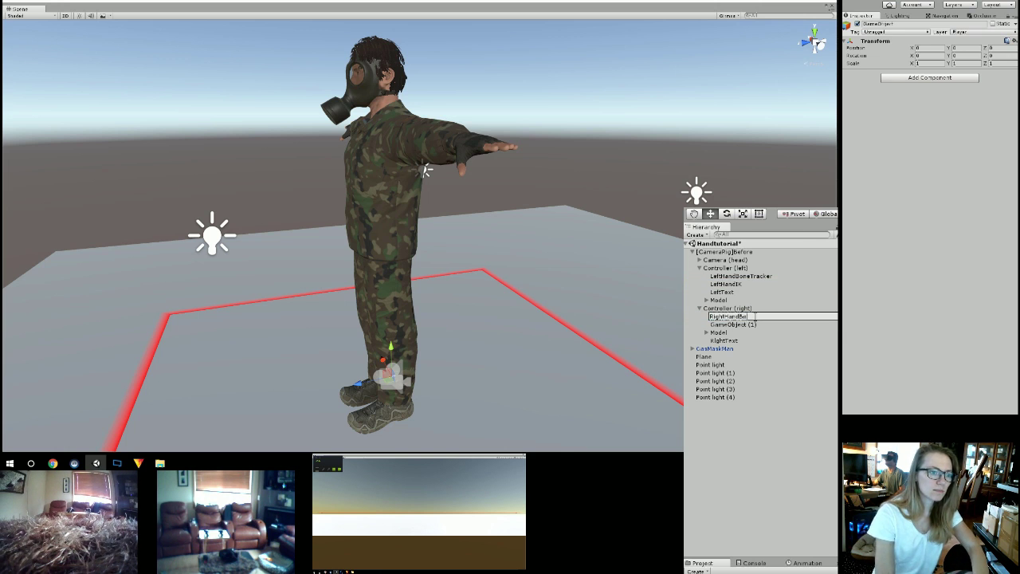
{"action": "type", "text": "Tracker"}
{"action": "key", "text": "Return"}
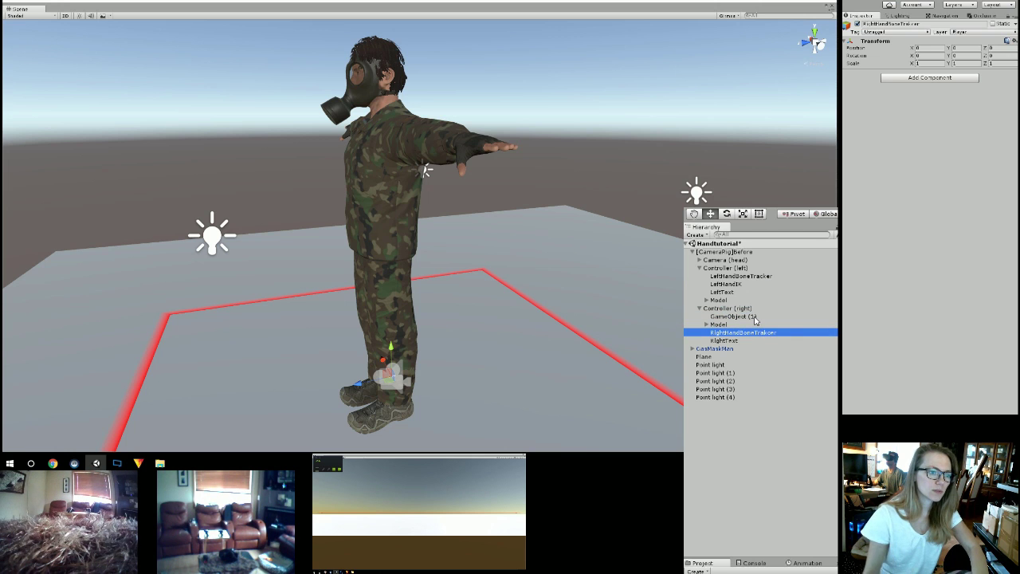
Rename the remaining empty object under Controller (right) to RightHandIK.
{"action": "left_click", "coordinate": [756, 317]}
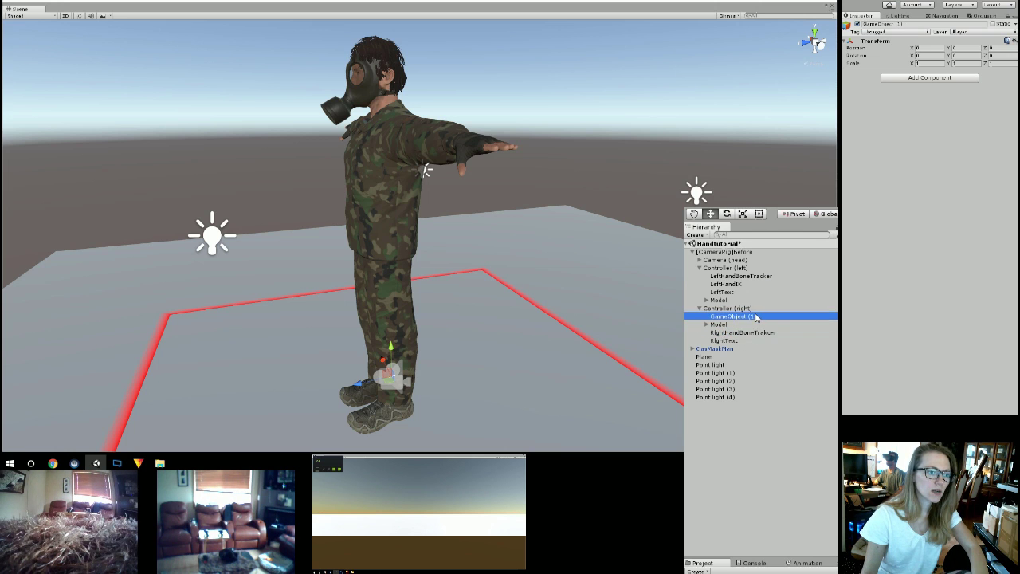
{"action": "left_click", "coordinate": [756, 317]}
{"action": "type", "text": "R"}
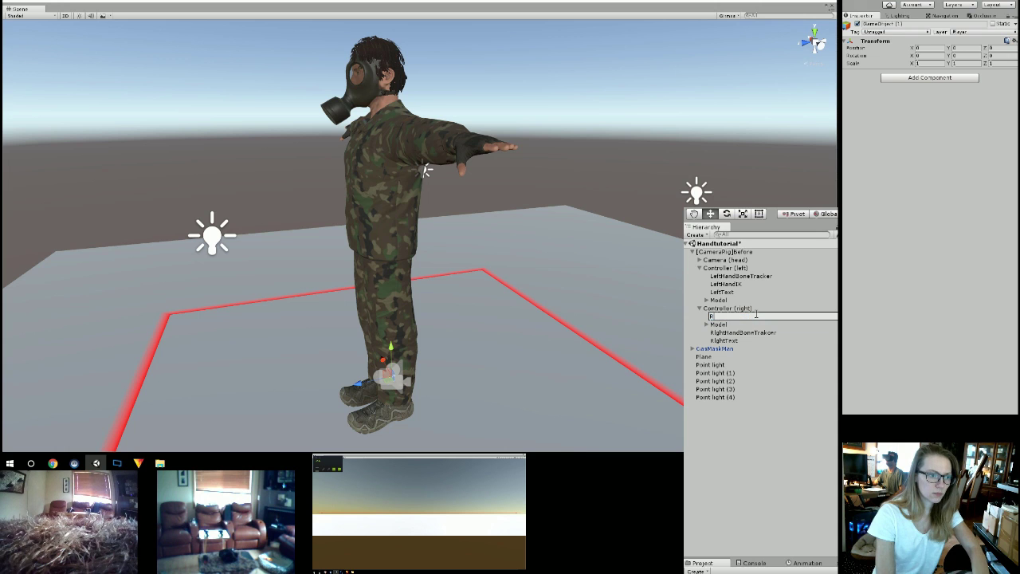
{"action": "type", "text": "ightHandIK"}
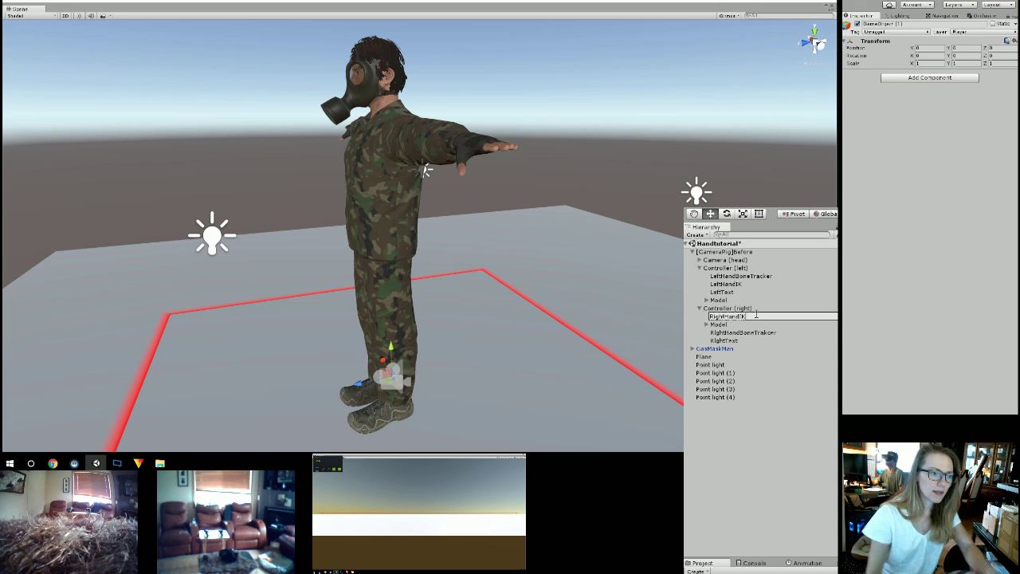
{"action": "key", "text": "Return"}
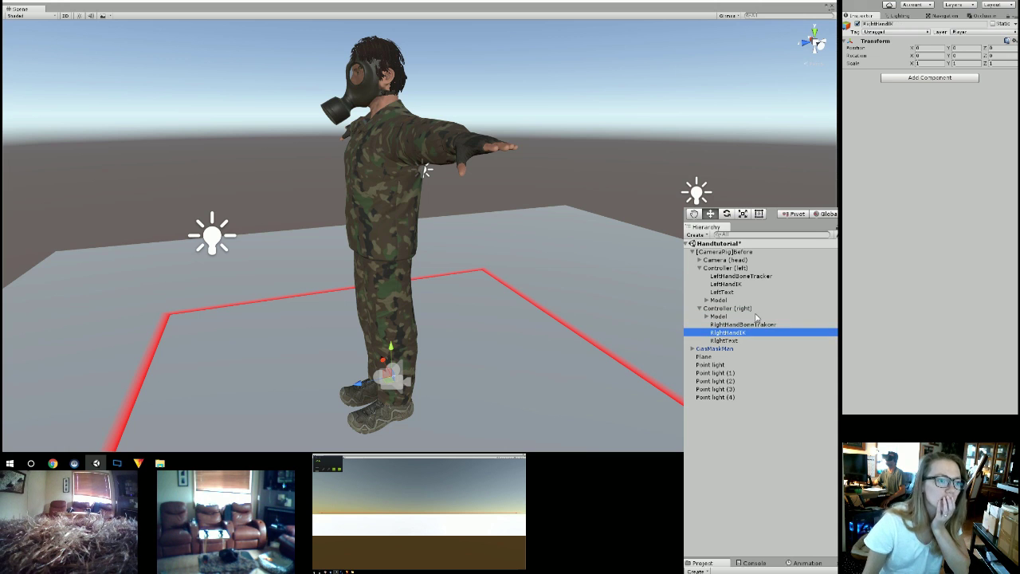
In GasMaskMan's My IK script, assign RightHandIK to IK Target Lhand and LeftHandIK to IK Target R Hand.
{"action": "left_click", "coordinate": [721, 349]}
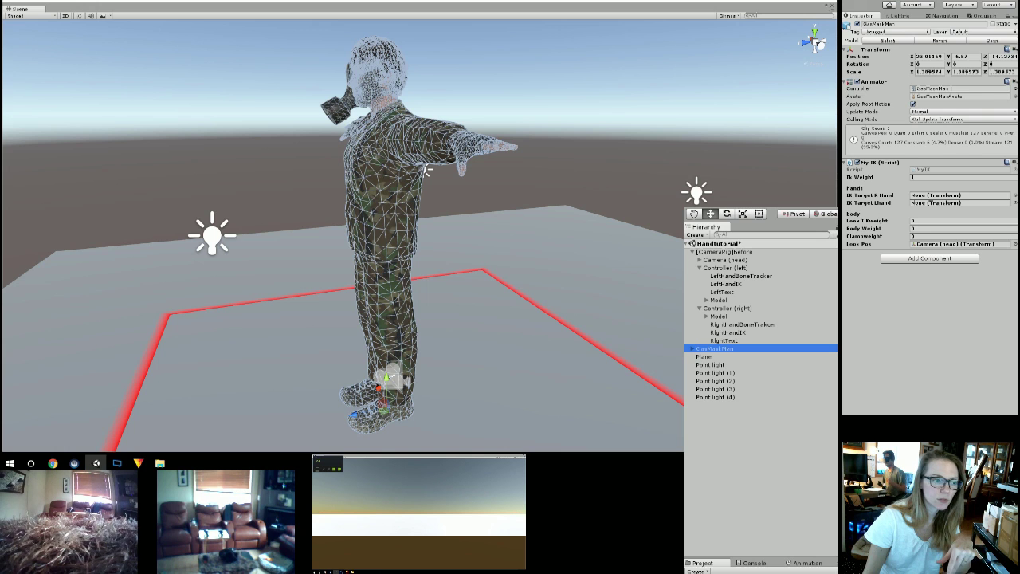
{"action": "left_click_drag", "start_coordinate": [741, 335], "coordinate": [917, 204]}
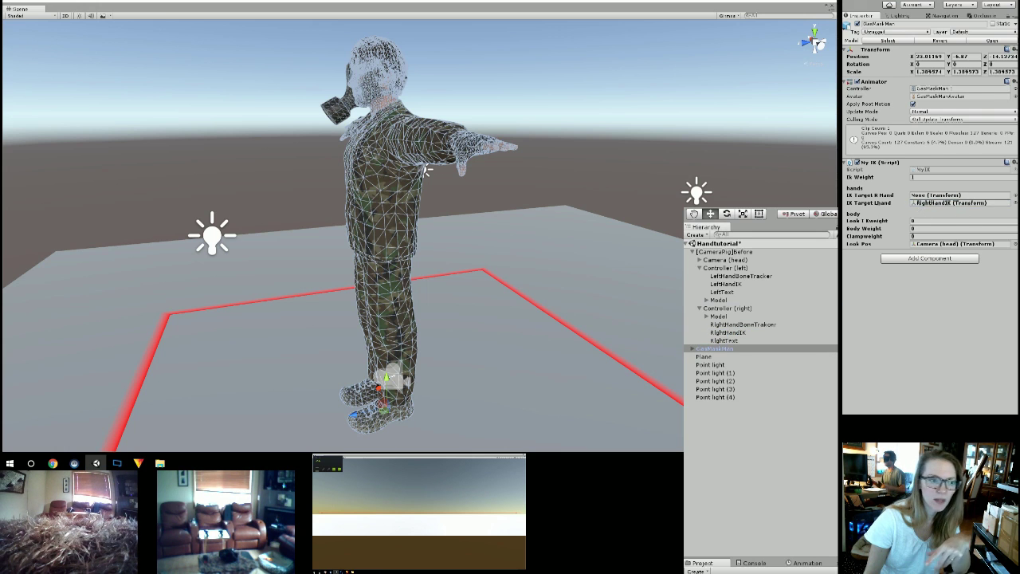
{"action": "left_click_drag", "start_coordinate": [725, 284], "coordinate": [947, 196]}
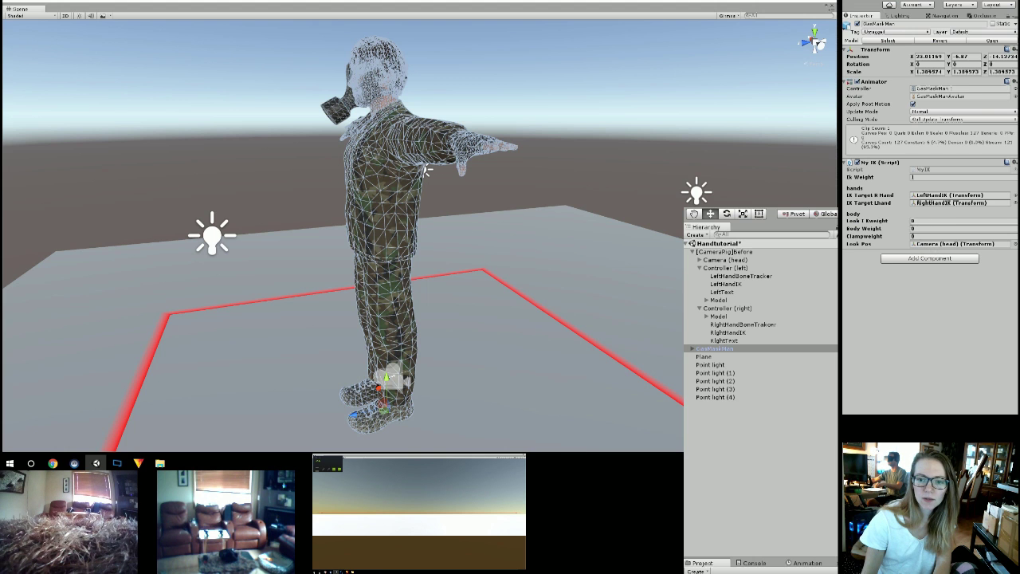
Expand GasMaskMan's mixamorig skeleton through the spine, shoulders and arms down to the LeftHand and RightHand bones.
{"action": "right_click_drag", "start_coordinate": [618, 225], "coordinate": [594, 243]}
{"action": "scroll", "coordinate": [581, 260], "scroll_direction": "down", "scroll_amount": 4}
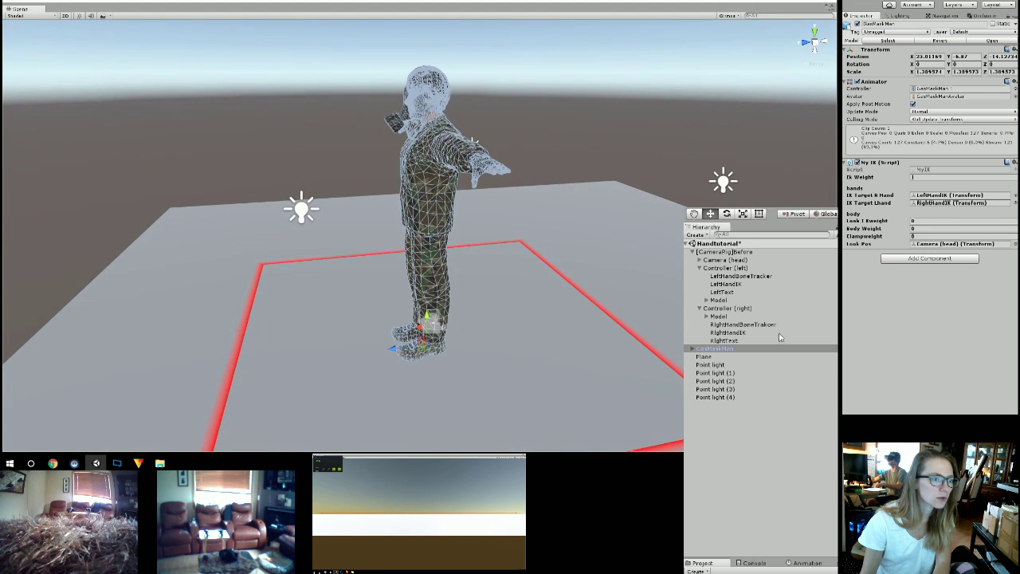
{"action": "left_click", "coordinate": [755, 277]}
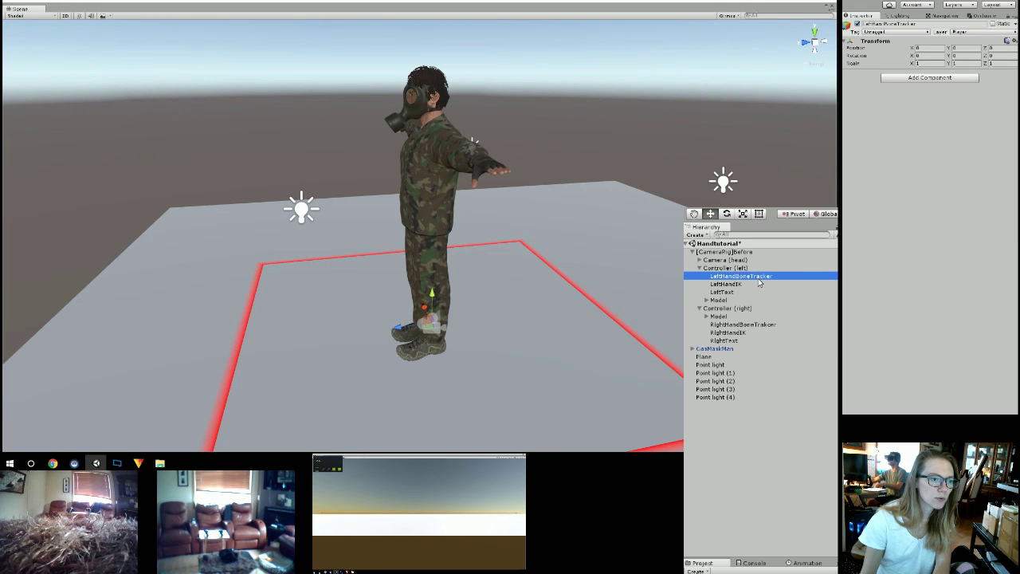
{"action": "left_click", "coordinate": [690, 348]}
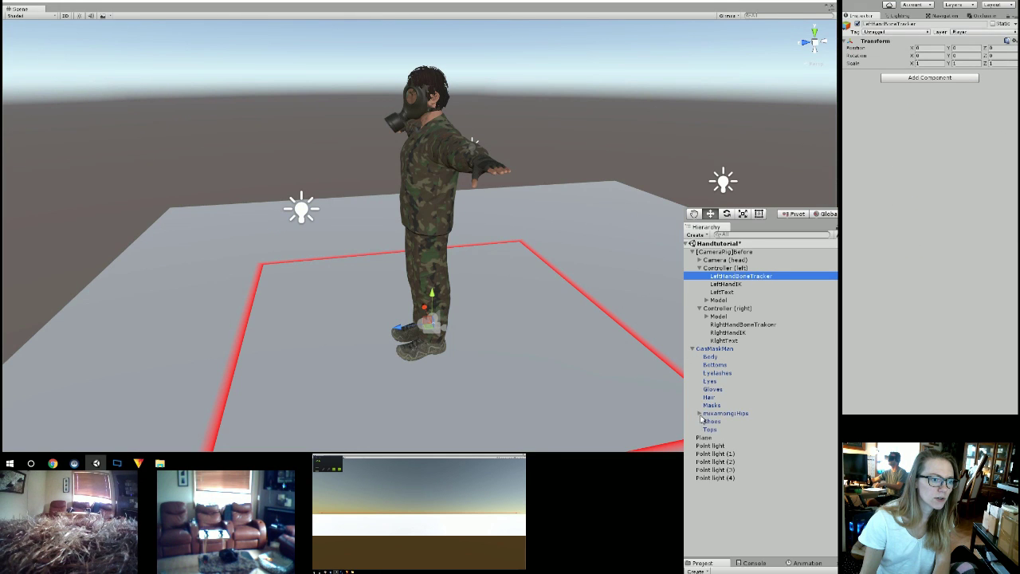
{"action": "left_click", "coordinate": [700, 414]}
{"action": "left_click", "coordinate": [706, 438]}
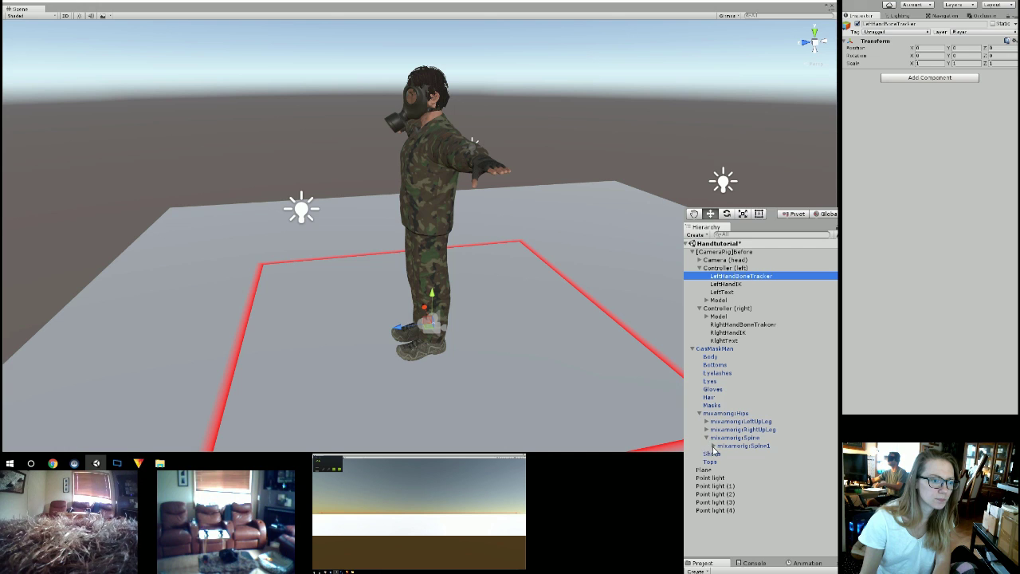
{"action": "left_click", "coordinate": [713, 446]}
{"action": "left_click", "coordinate": [720, 453]}
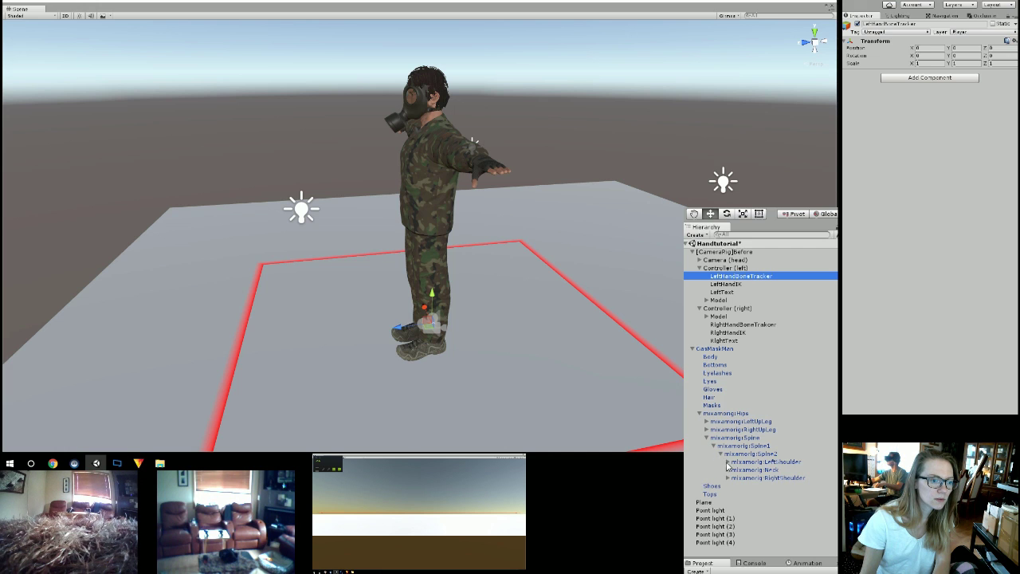
{"action": "left_click", "coordinate": [727, 461]}
{"action": "left_click", "coordinate": [727, 486]}
{"action": "left_click", "coordinate": [733, 469]}
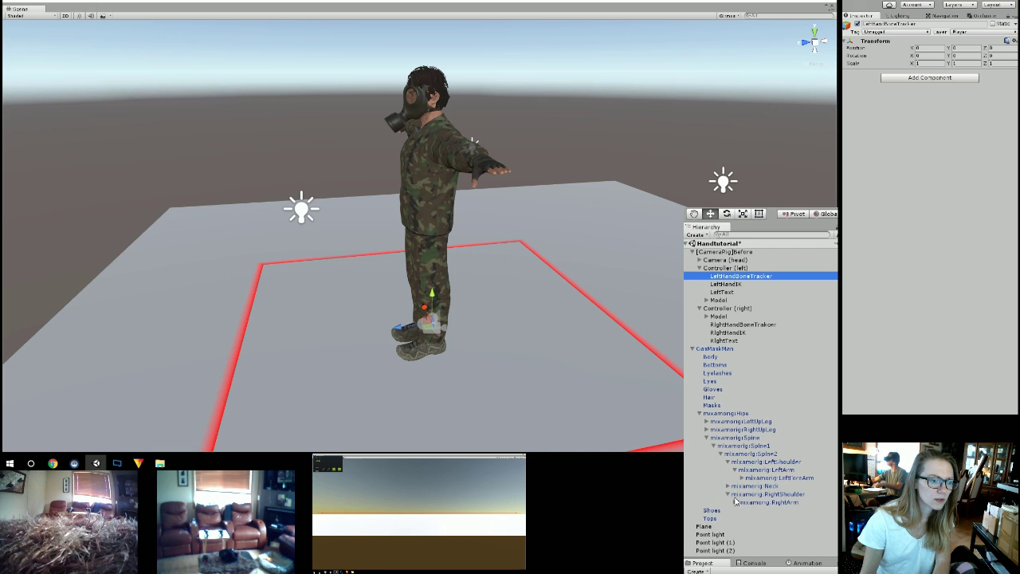
{"action": "left_click", "coordinate": [734, 502]}
{"action": "left_click", "coordinate": [741, 477]}
{"action": "left_click", "coordinate": [741, 518]}
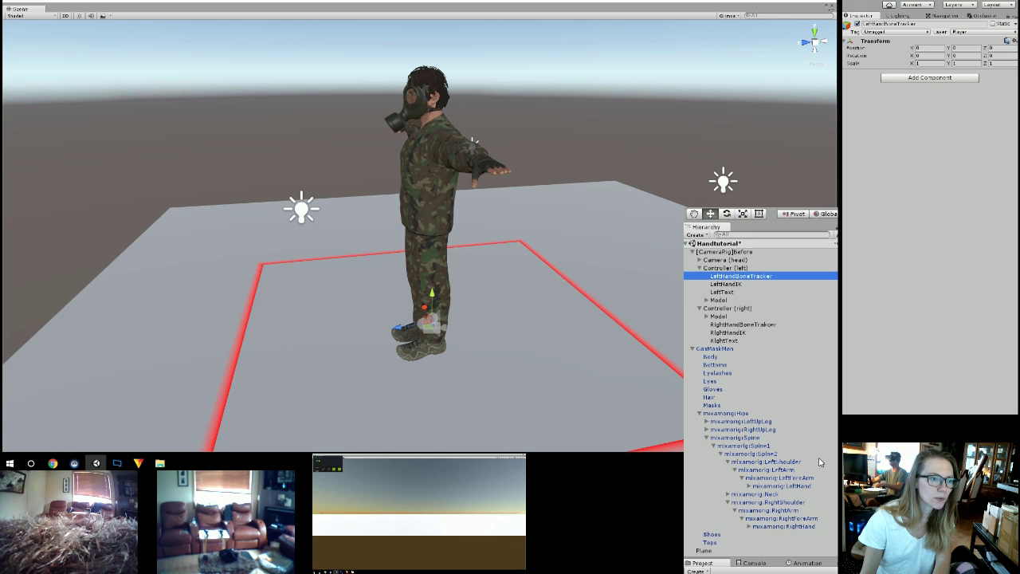
Parent mixamorig:LeftHand to LeftHandBoneTracker and mixamorig:RightHand to RightHandBoneTrakcer, then collapse both trackers.
{"action": "left_click_drag", "start_coordinate": [804, 487], "coordinate": [762, 277]}
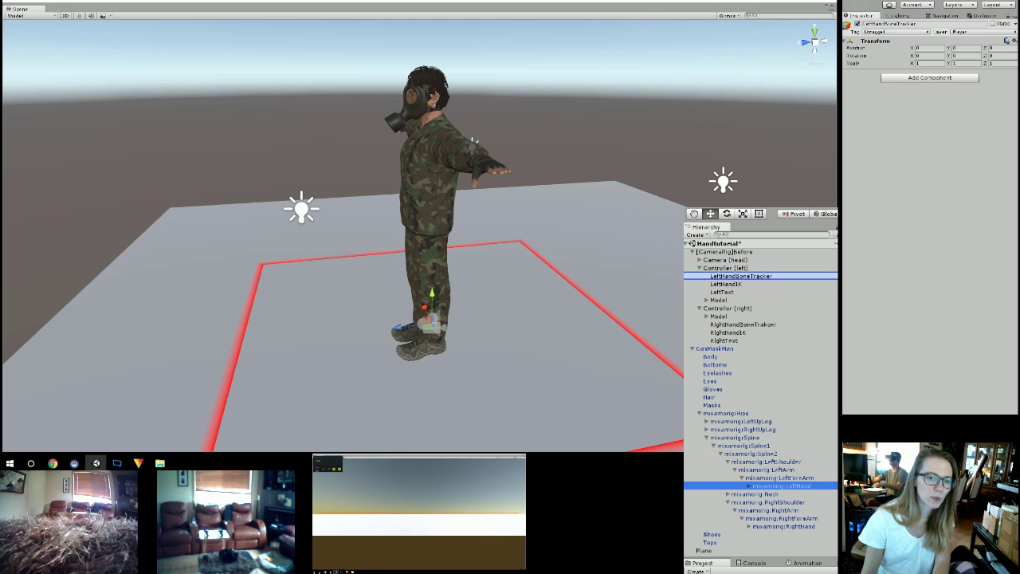
{"action": "left_click_drag", "start_coordinate": [761, 277], "coordinate": [761, 277]}
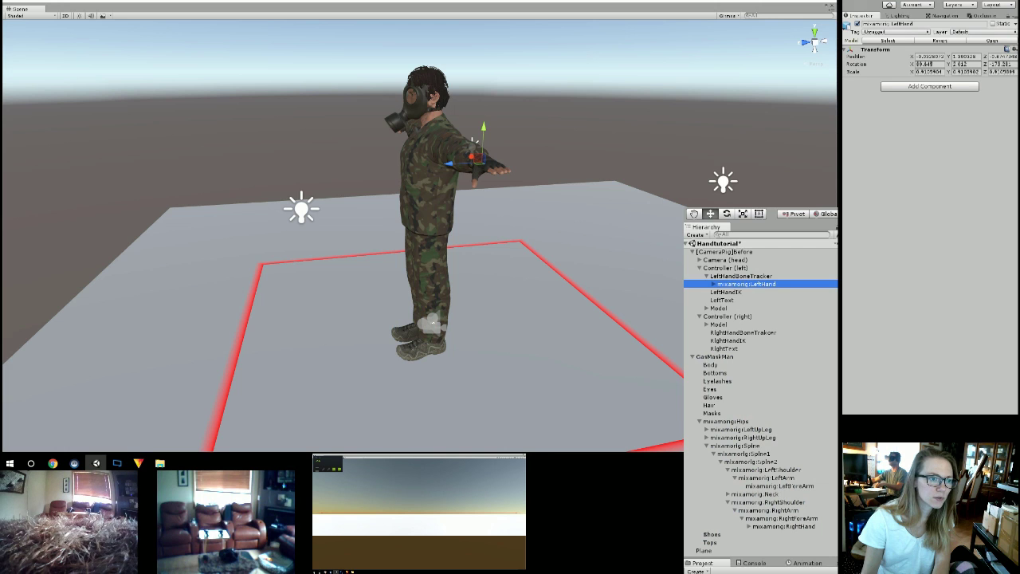
{"action": "left_click", "coordinate": [764, 333]}
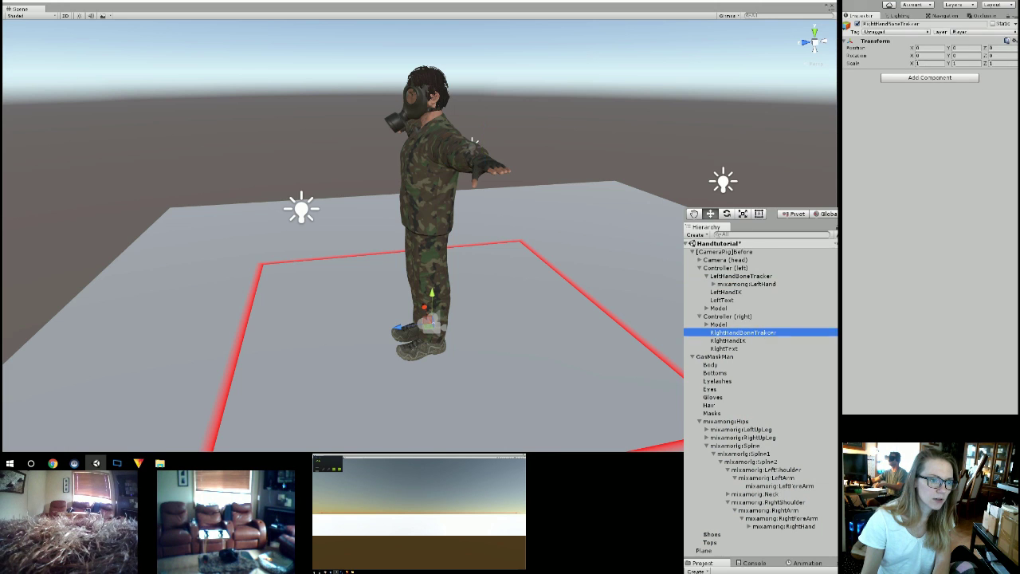
{"action": "scroll", "coordinate": [816, 494], "scroll_direction": "down", "scroll_amount": 2}
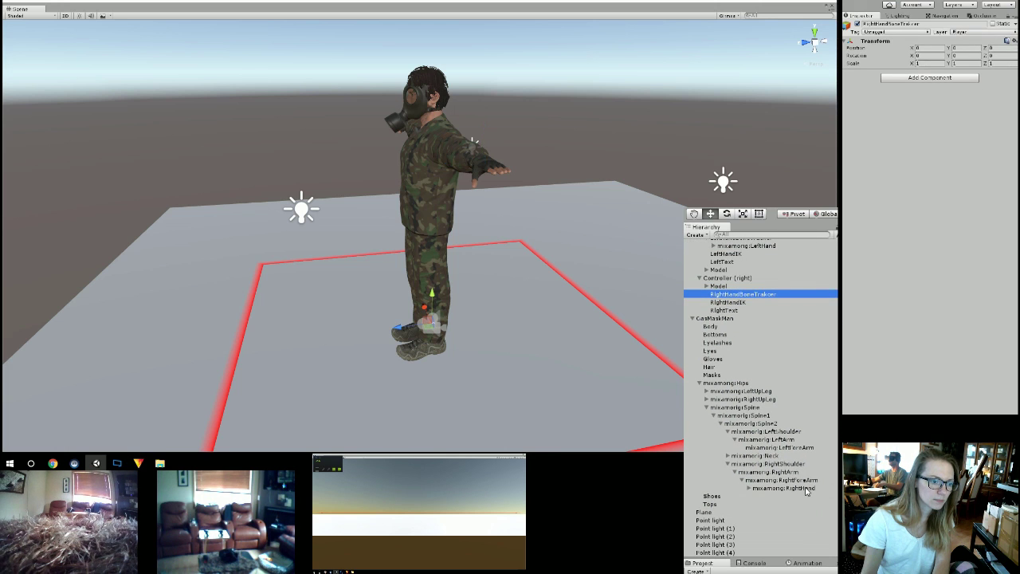
{"action": "left_click_drag", "start_coordinate": [806, 491], "coordinate": [771, 296]}
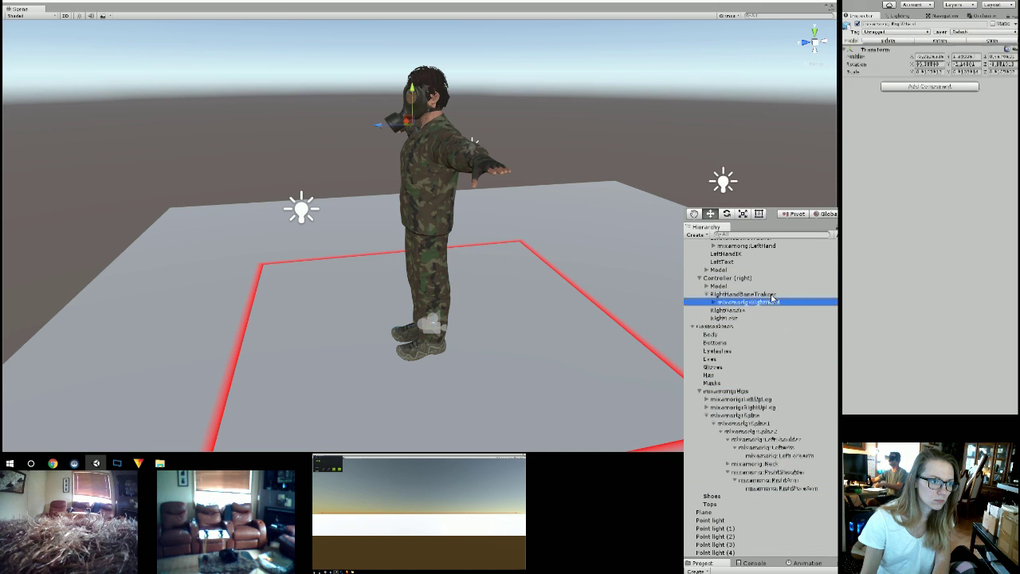
{"action": "scroll", "coordinate": [803, 355], "scroll_direction": "up", "scroll_amount": 2}
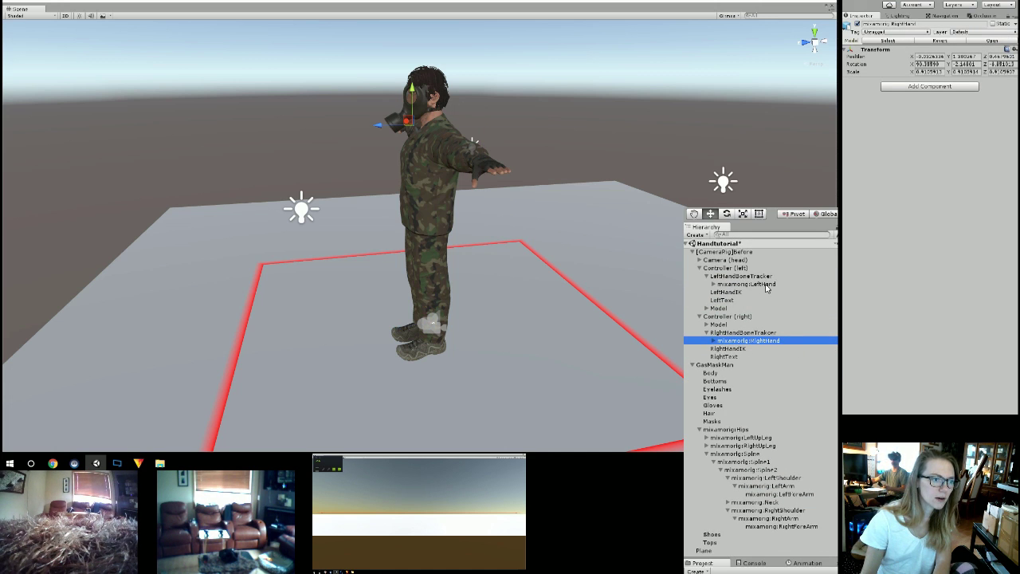
{"action": "left_click", "coordinate": [706, 276]}
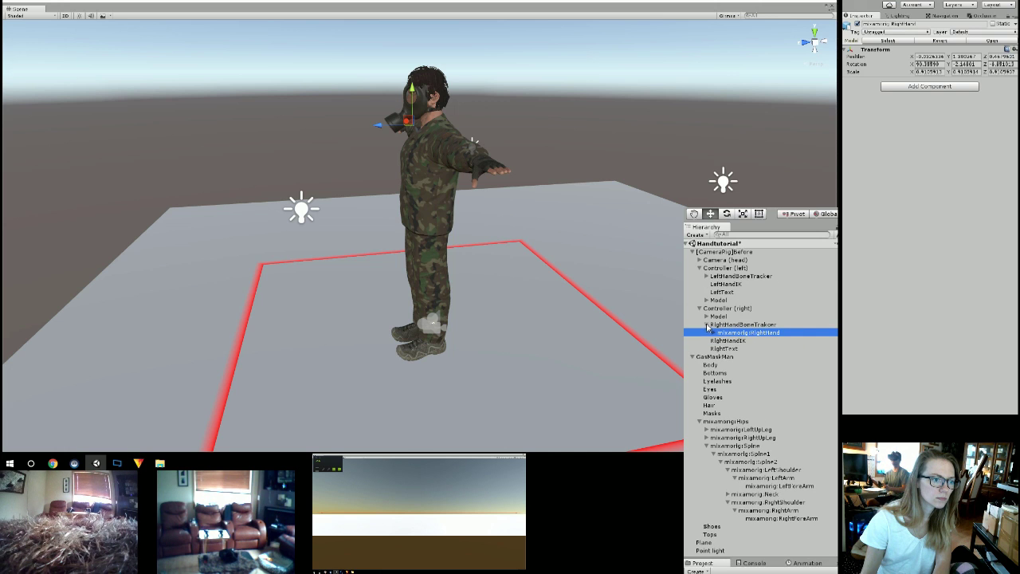
{"action": "left_click", "coordinate": [706, 325]}
Set the position of mixamorig:LeftHand under LeftHandBoneTracker to X 0, Y 0, Z 0.
{"action": "left_click", "coordinate": [755, 276]}
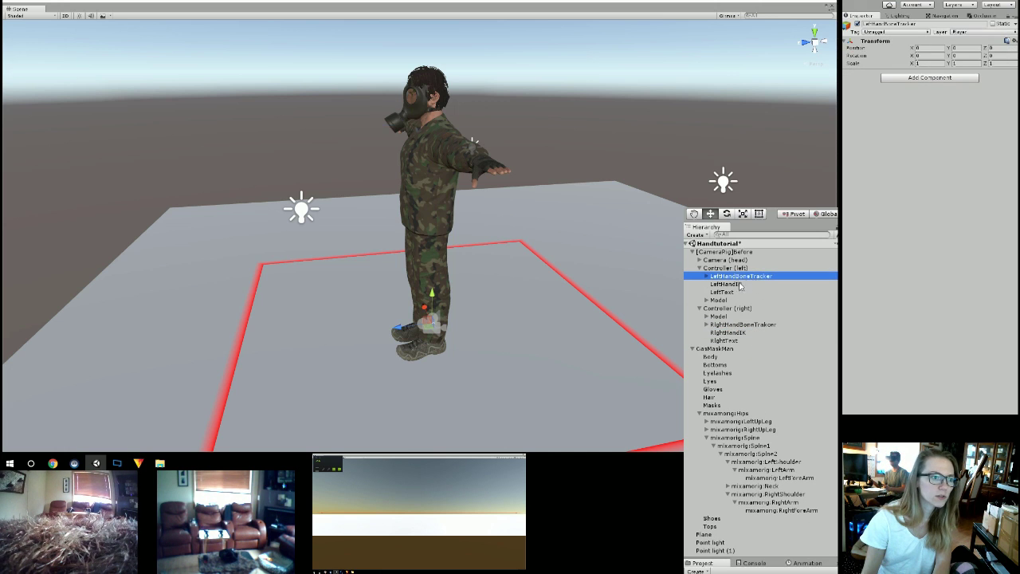
{"action": "left_click", "coordinate": [706, 276]}
{"action": "left_click", "coordinate": [757, 284]}
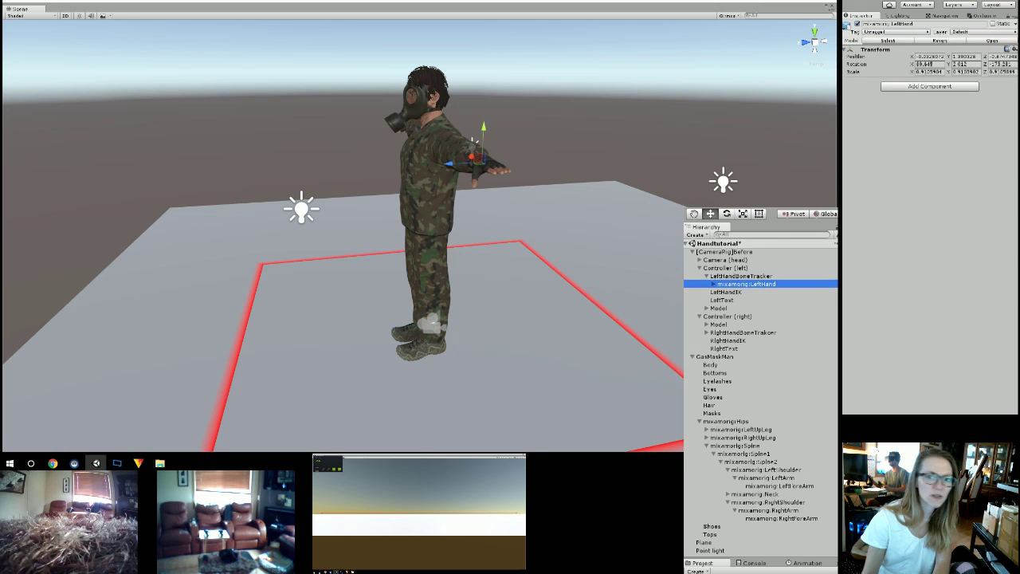
{"action": "left_click", "coordinate": [929, 57]}
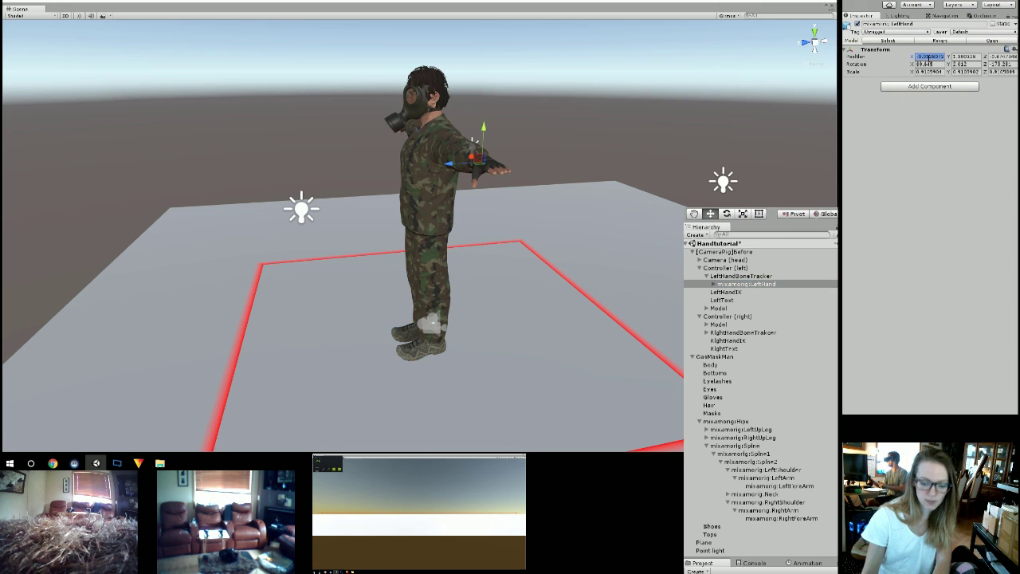
{"action": "key", "text": "Tab"}
{"action": "type", "text": "0"}
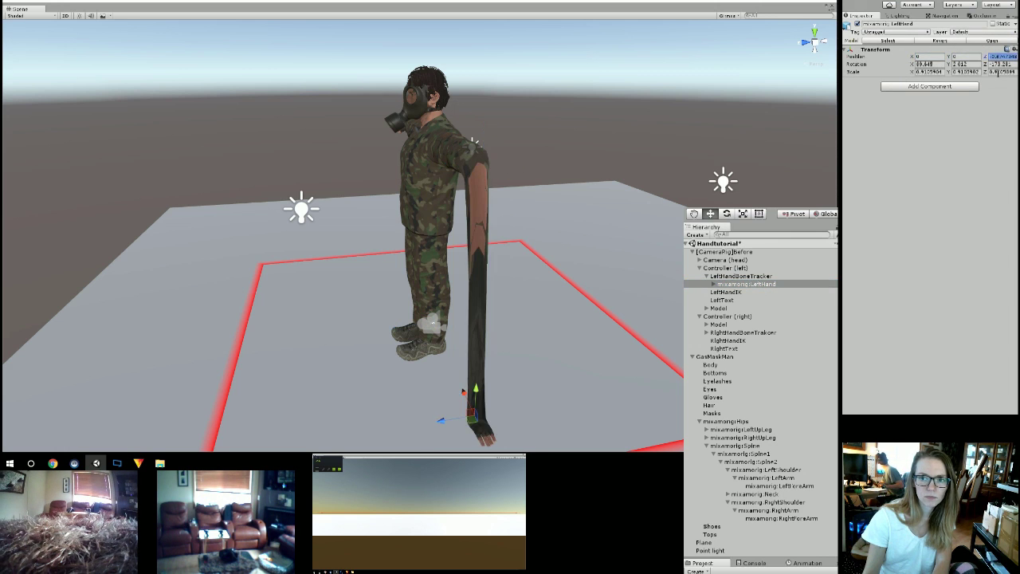
{"action": "type", "text": "0"}
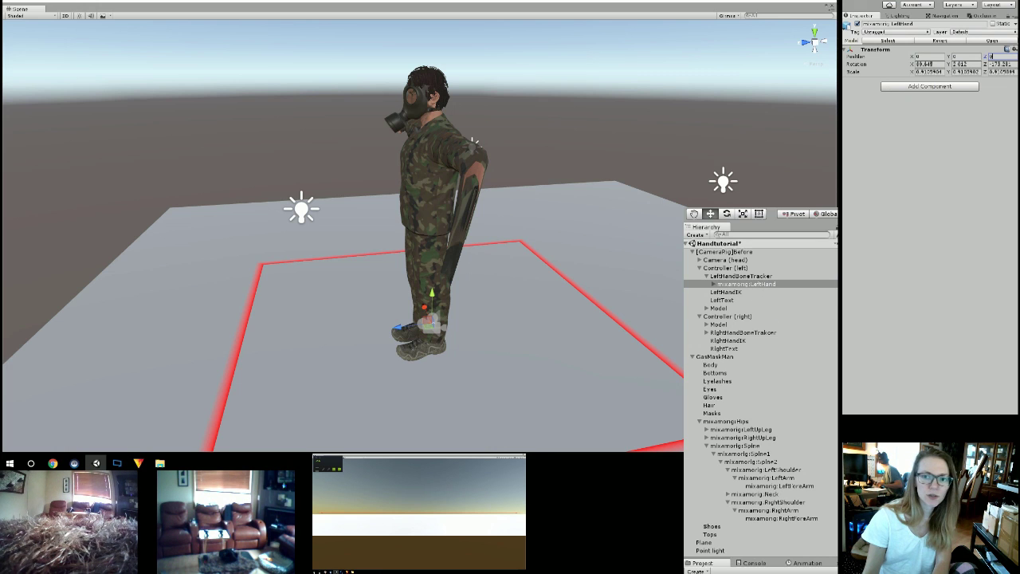
Open the X position of mixamorig:RightHand under RightHandBoneTrakcer for editing.
{"action": "left_click", "coordinate": [705, 332]}
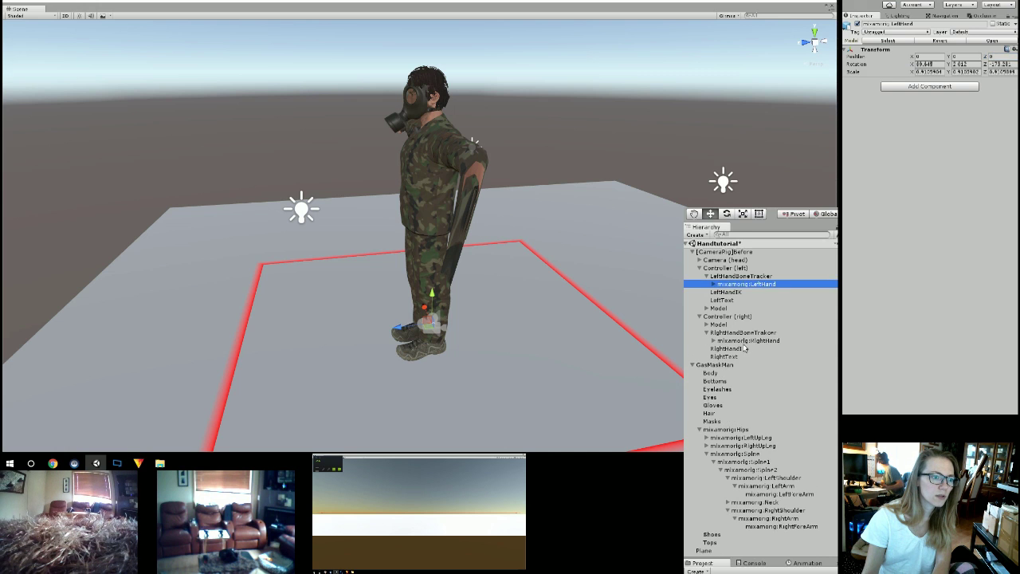
{"action": "left_click", "coordinate": [765, 340]}
{"action": "left_click", "coordinate": [928, 57]}
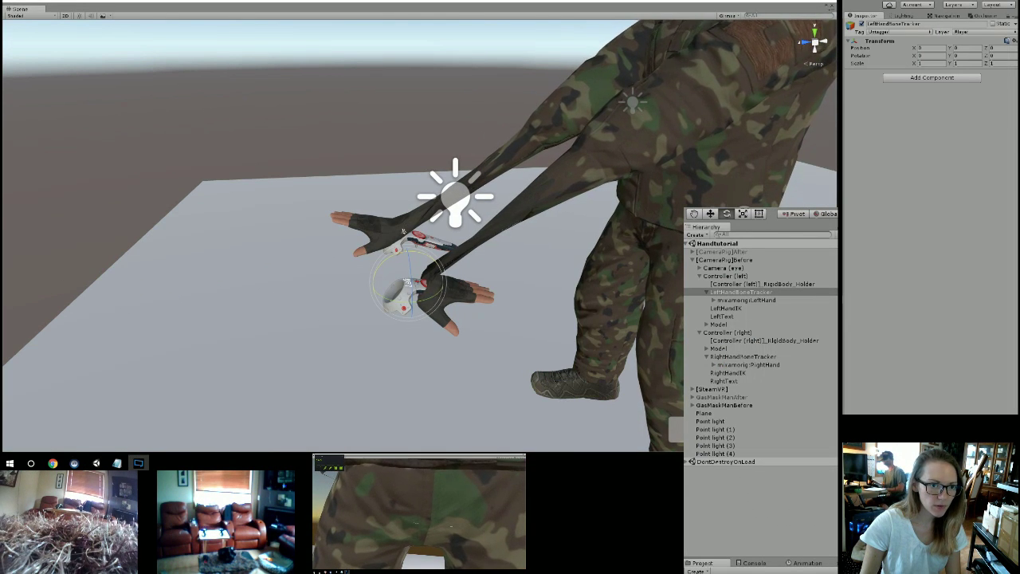
Rotate LeftHandBoneTracker about half a turn so the fingers point forward over the left controller, and move it back to the controller's rear.
{"action": "left_click", "coordinate": [741, 291]}
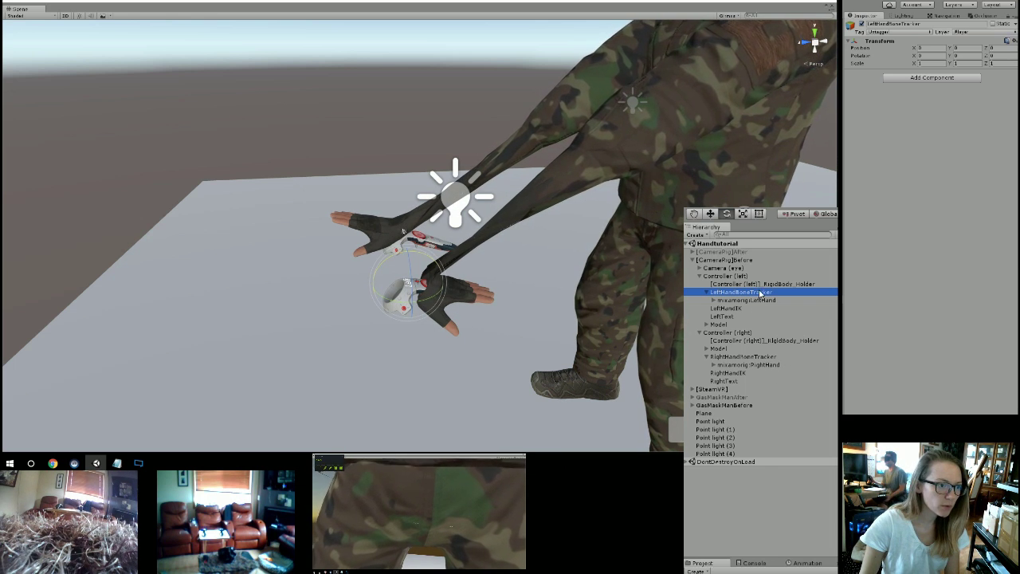
{"action": "key", "text": "F2"}
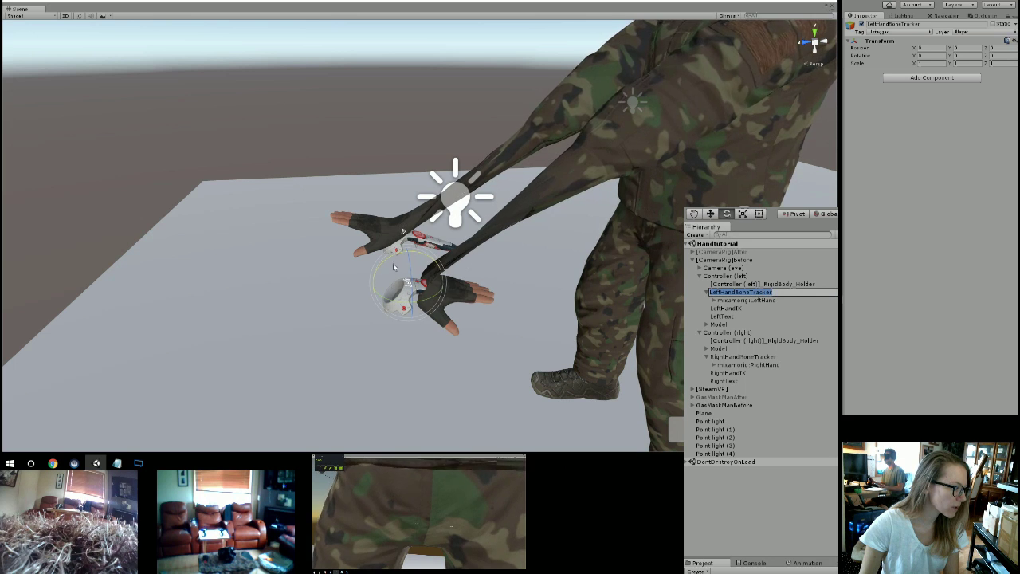
{"action": "left_click_drag", "start_coordinate": [399, 292], "coordinate": [600, 266]}
{"action": "left_click_drag", "start_coordinate": [419, 262], "coordinate": [387, 259]}
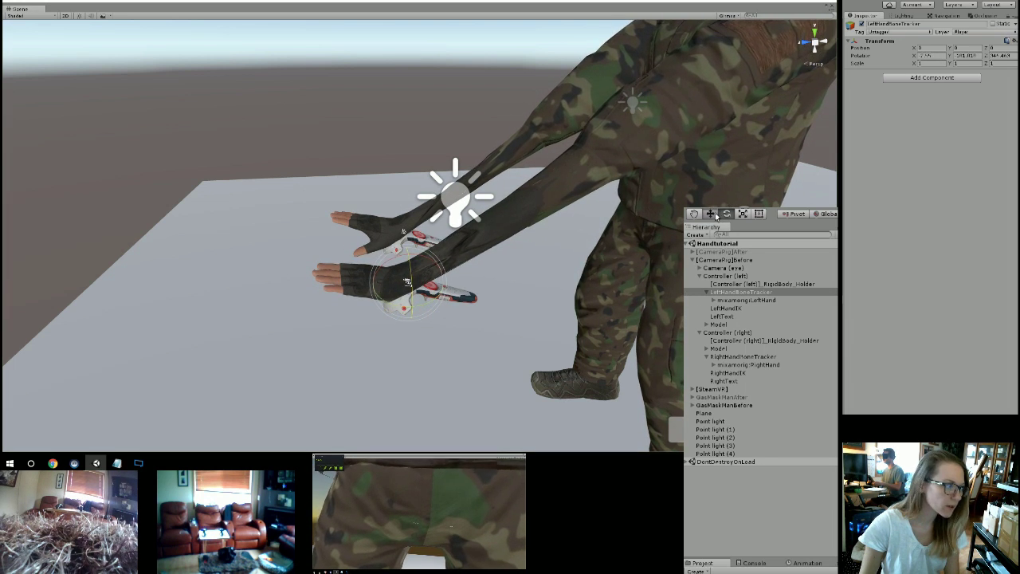
{"action": "left_click_drag", "start_coordinate": [371, 288], "coordinate": [482, 314]}
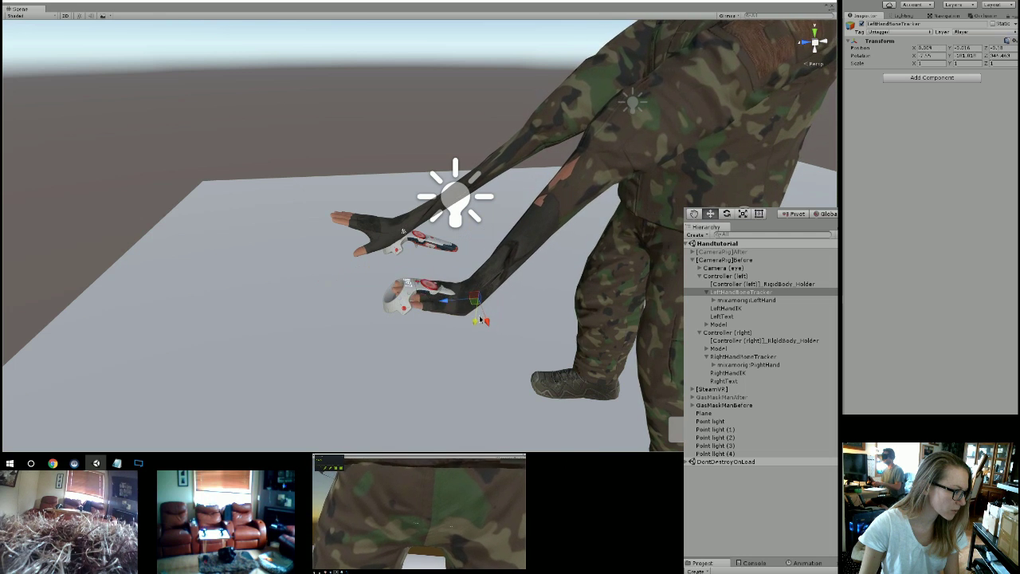
Move RightHandBoneTracker back so the right hand sits over its controller, tilting it slightly to align the hand.
{"action": "left_click", "coordinate": [717, 356]}
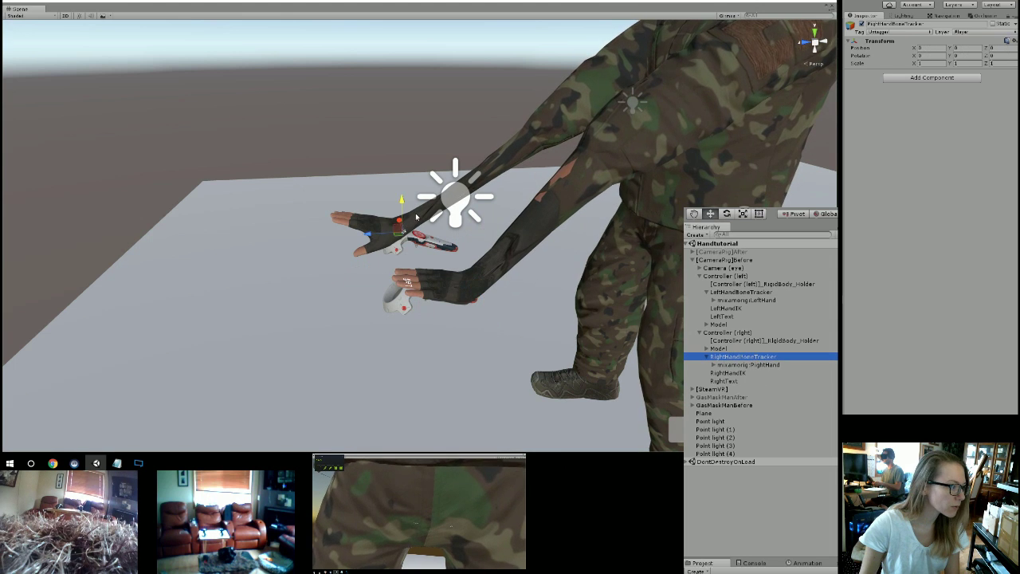
{"action": "left_click_drag", "start_coordinate": [415, 216], "coordinate": [476, 212]}
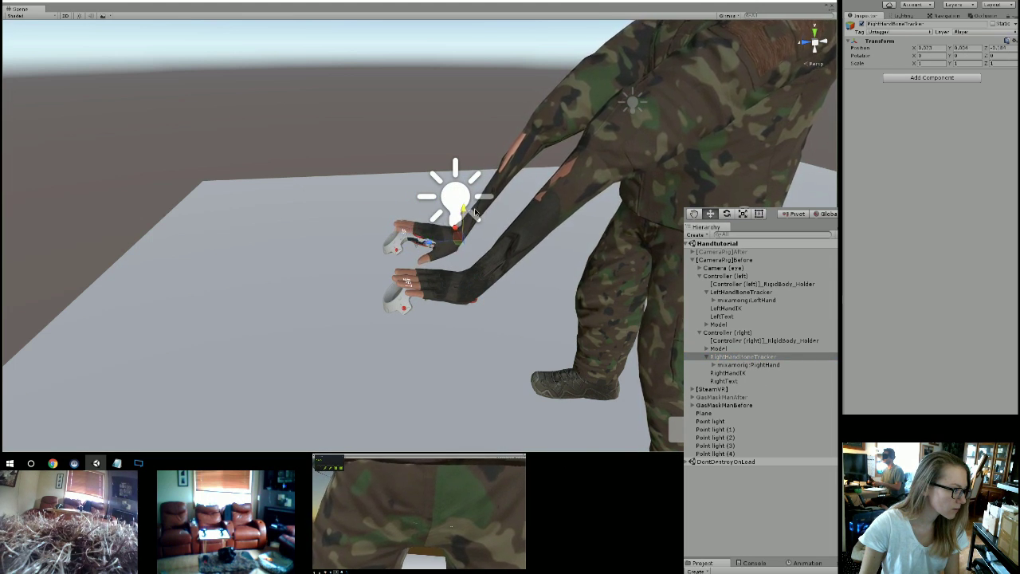
{"action": "key", "text": "e"}
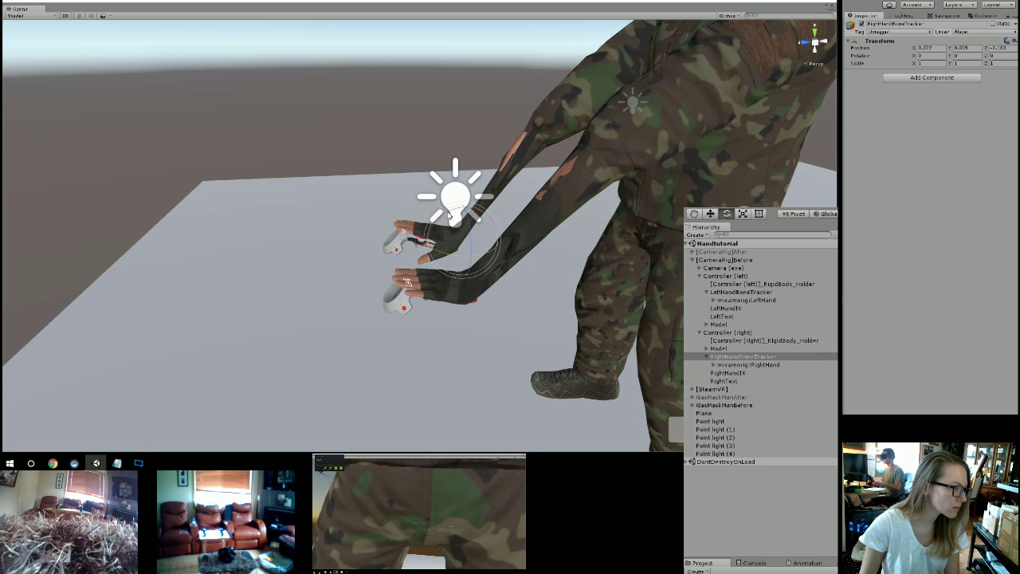
{"action": "left_click_drag", "start_coordinate": [449, 216], "coordinate": [456, 211]}
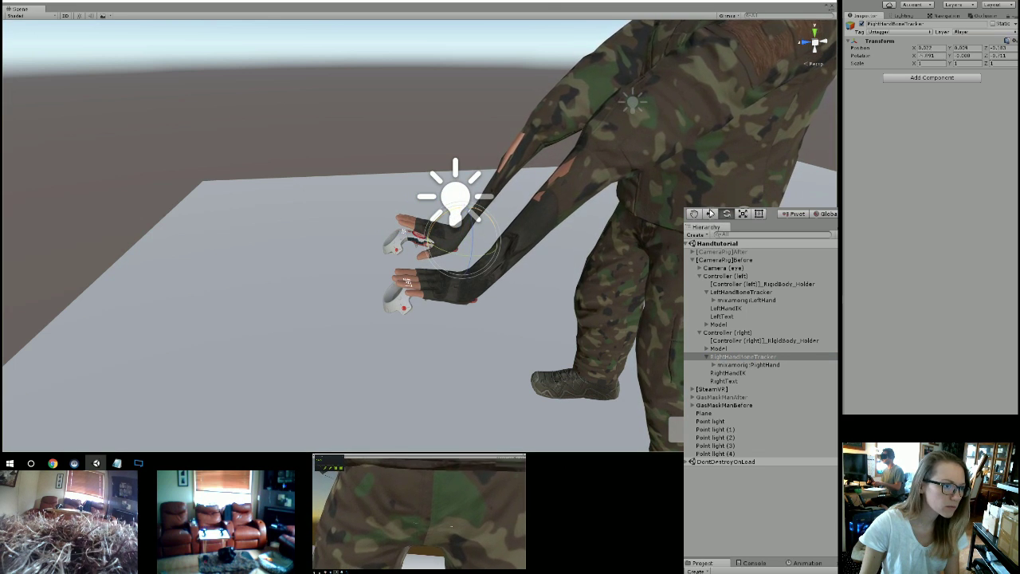
{"action": "key", "text": "w"}
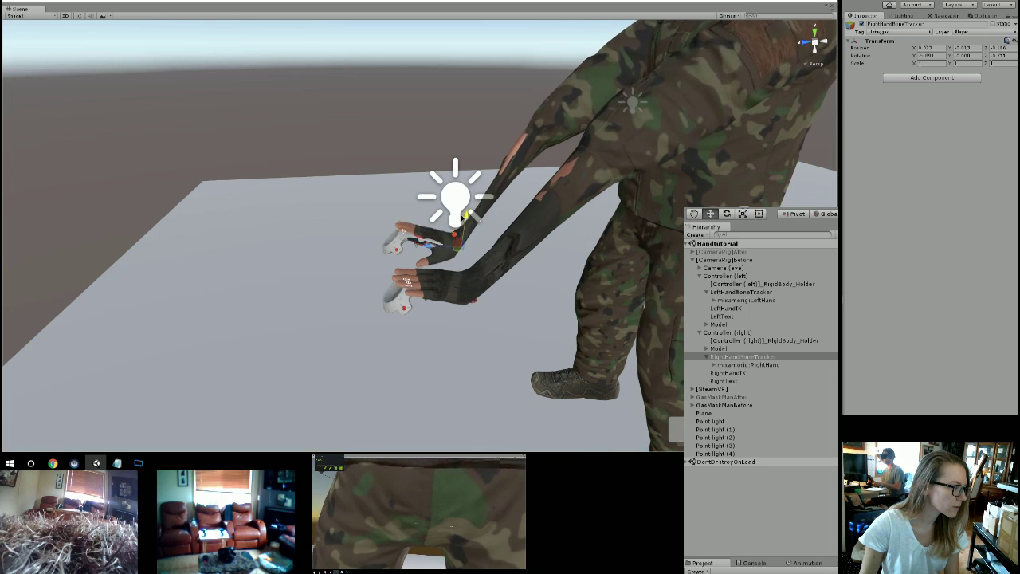
{"action": "left_click_drag", "start_coordinate": [461, 216], "coordinate": [463, 211]}
Move LeftHandIK back from the left controller to a point behind the wrist along the left forearm.
{"action": "right_click_drag", "start_coordinate": [463, 210], "coordinate": [504, 170]}
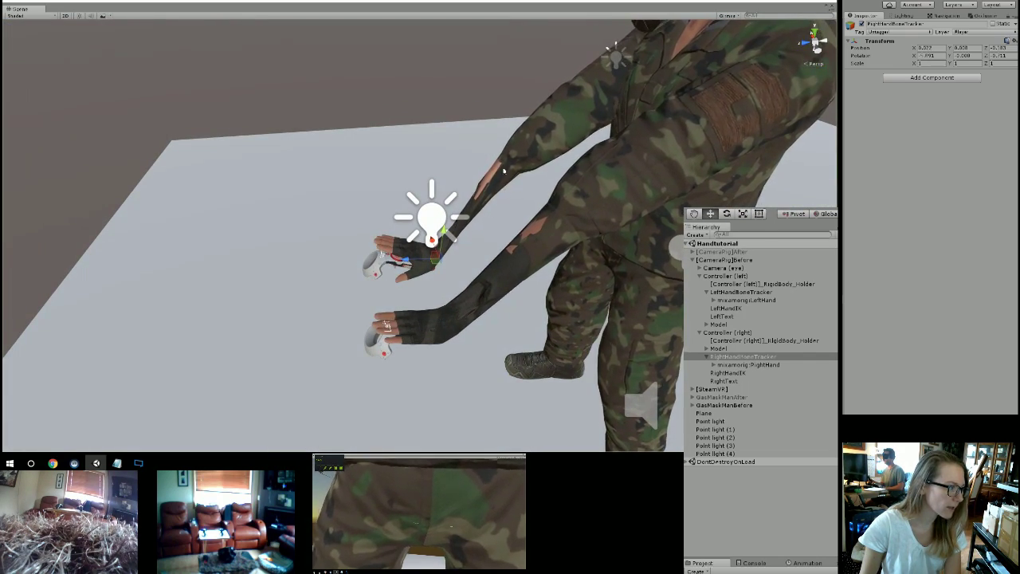
{"action": "right_click_drag", "start_coordinate": [551, 235], "coordinate": [495, 220]}
{"action": "right_click_drag", "start_coordinate": [444, 274], "coordinate": [478, 250]}
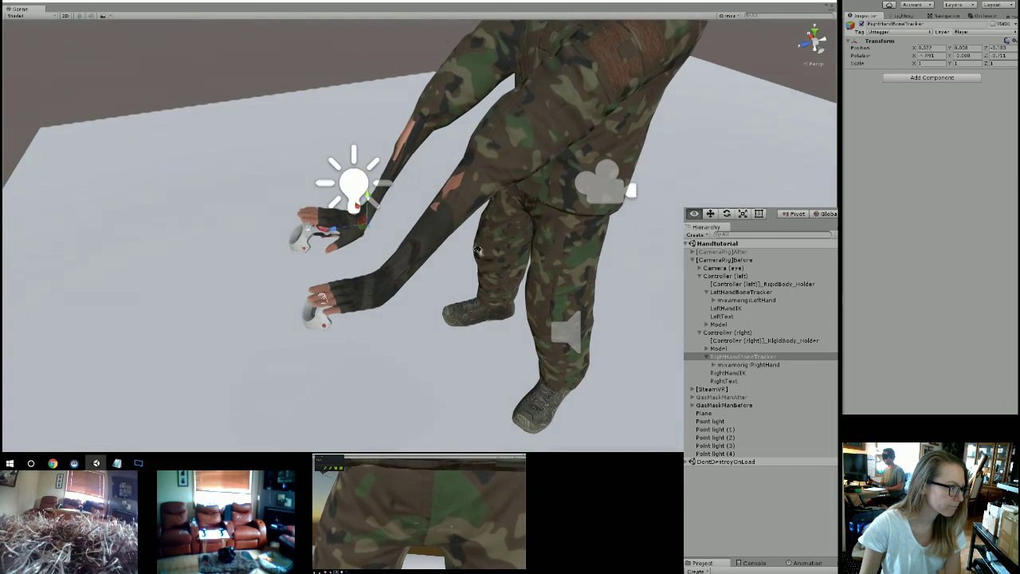
{"action": "left_click_drag", "start_coordinate": [478, 251], "coordinate": [518, 199], "text": "alt"}
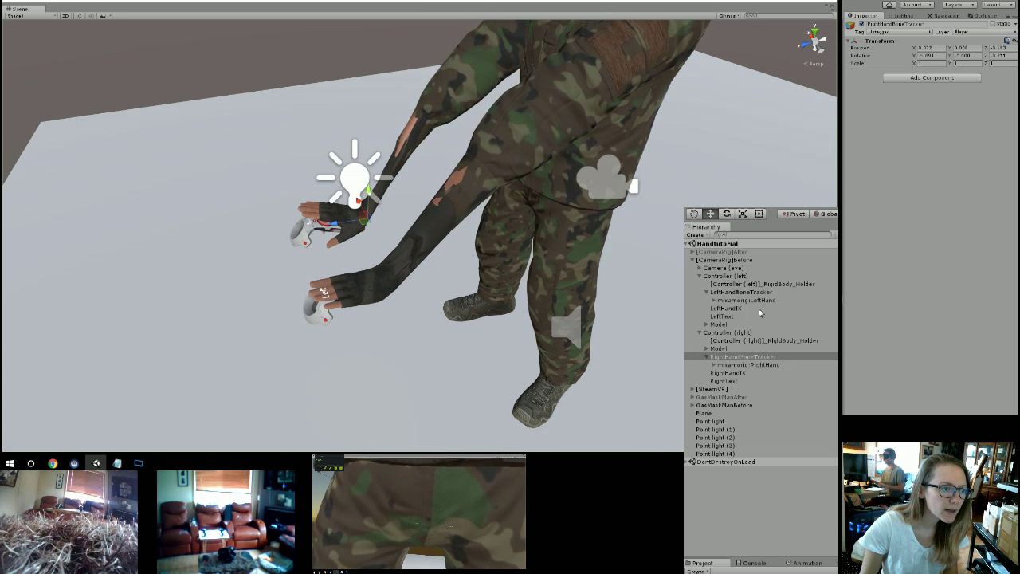
{"action": "left_click", "coordinate": [729, 308]}
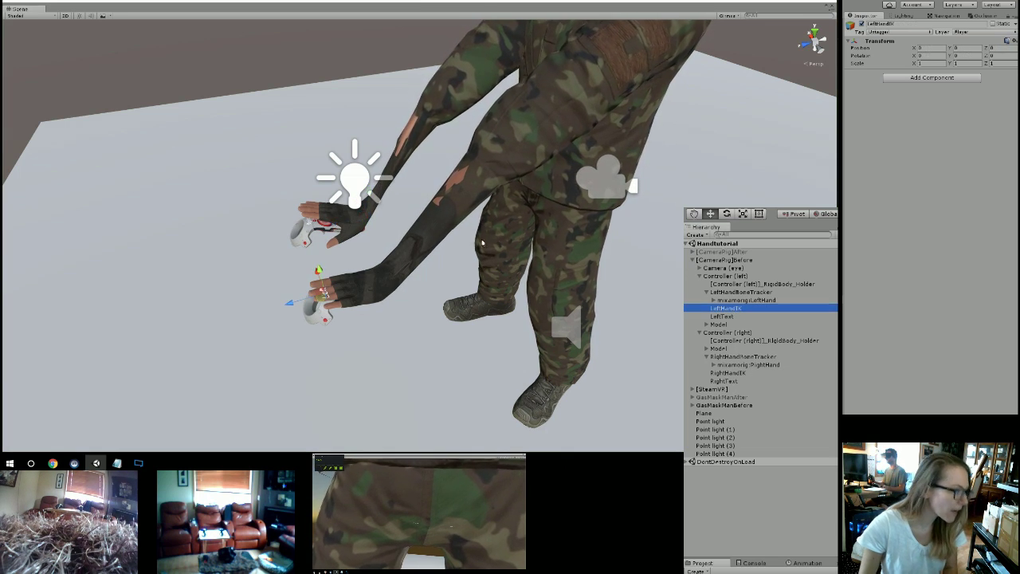
{"action": "right_click_drag", "start_coordinate": [481, 241], "coordinate": [436, 263]}
{"action": "left_click_drag", "start_coordinate": [362, 239], "coordinate": [449, 230]}
{"action": "right_click_drag", "start_coordinate": [489, 226], "coordinate": [512, 237]}
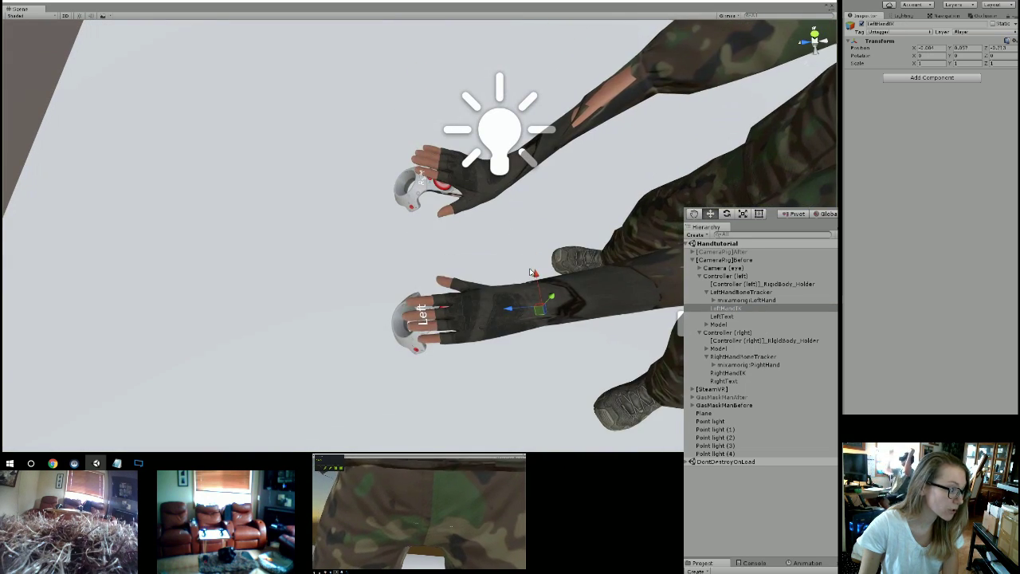
Fine-tune LeftHandIK's position behind the left wrist, moving it slightly further back along the forearm to about Z -0.23.
{"action": "left_click_drag", "start_coordinate": [532, 272], "coordinate": [545, 290], "text": "alt"}
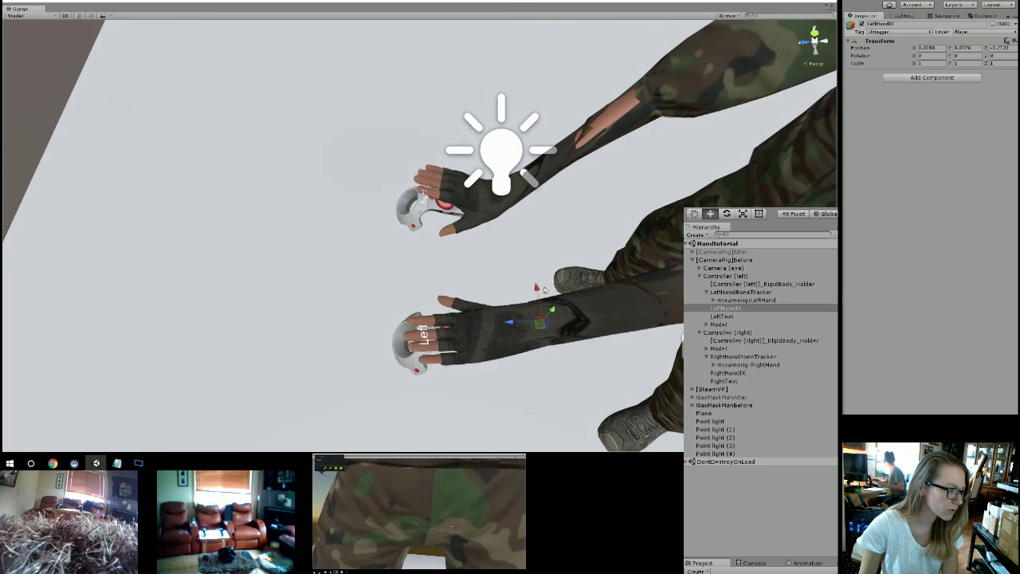
{"action": "right_click_drag", "start_coordinate": [544, 290], "coordinate": [539, 253]}
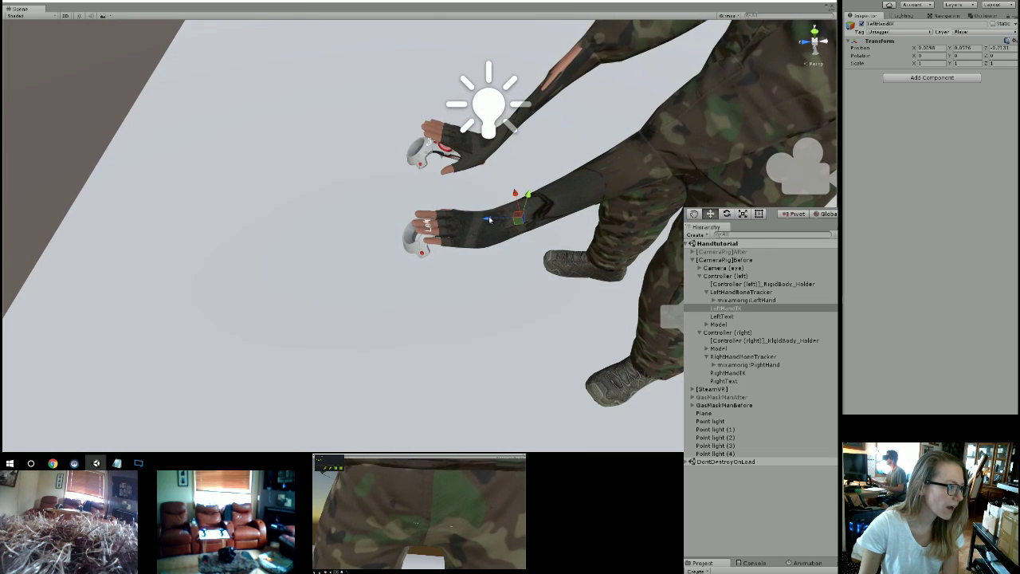
{"action": "left_click_drag", "start_coordinate": [489, 219], "coordinate": [514, 207]}
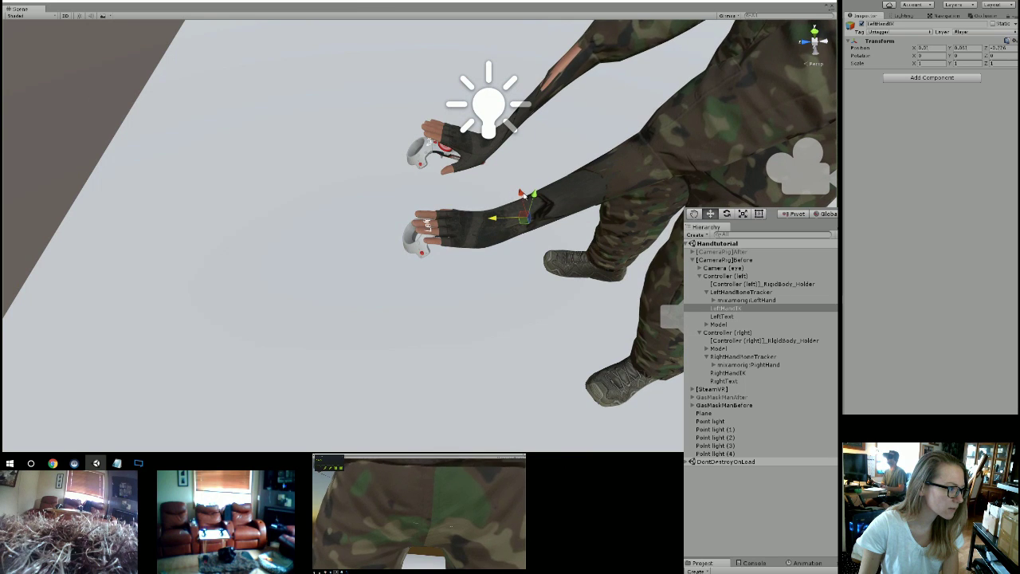
{"action": "scroll", "coordinate": [524, 200], "scroll_direction": "up", "scroll_amount": 2}
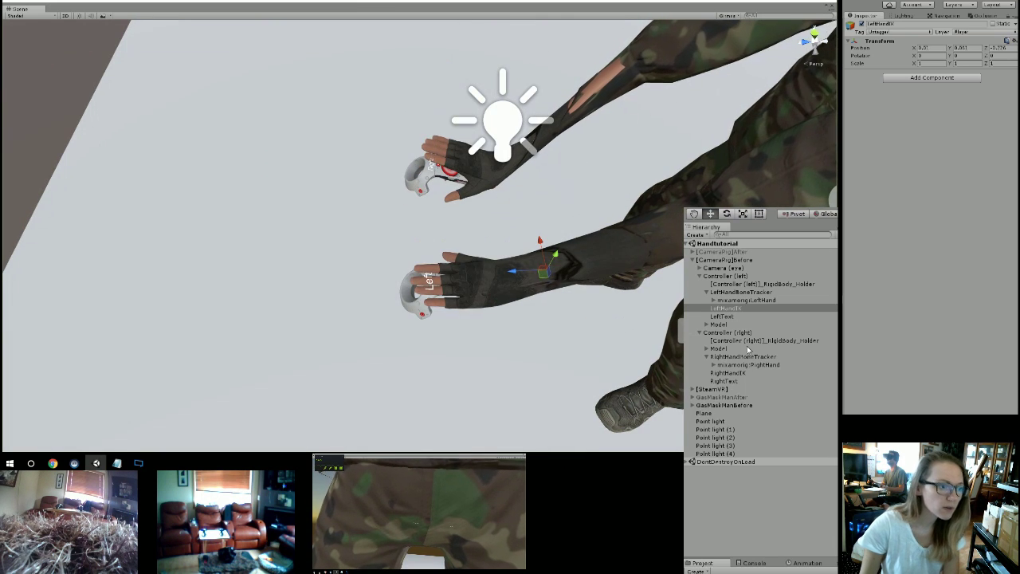
Move RightHandIK back from the right controller to a point behind the wrist along the right forearm.
{"action": "left_click", "coordinate": [728, 372]}
{"action": "key", "text": "f"}
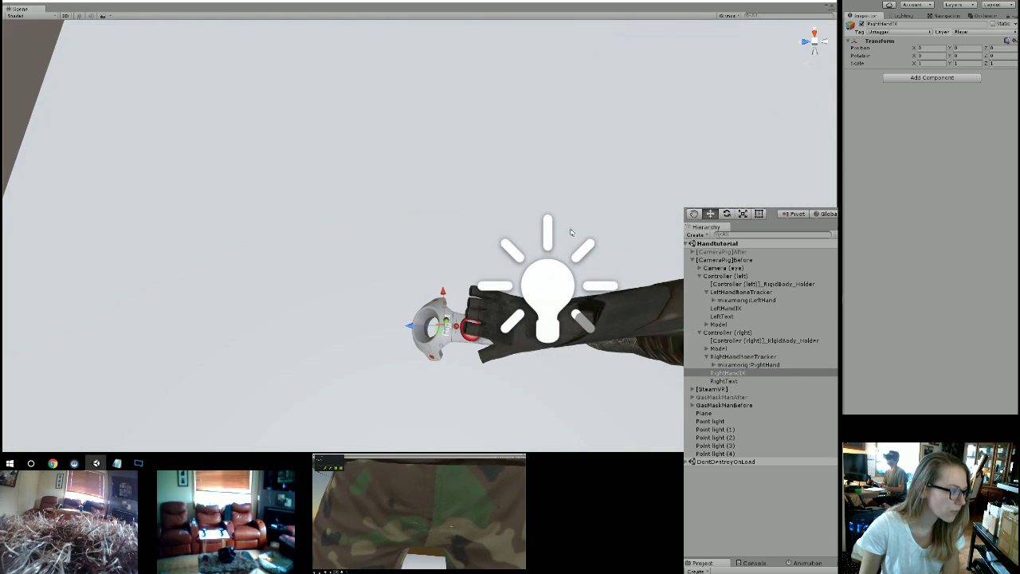
{"action": "left_click_drag", "start_coordinate": [412, 323], "coordinate": [532, 332]}
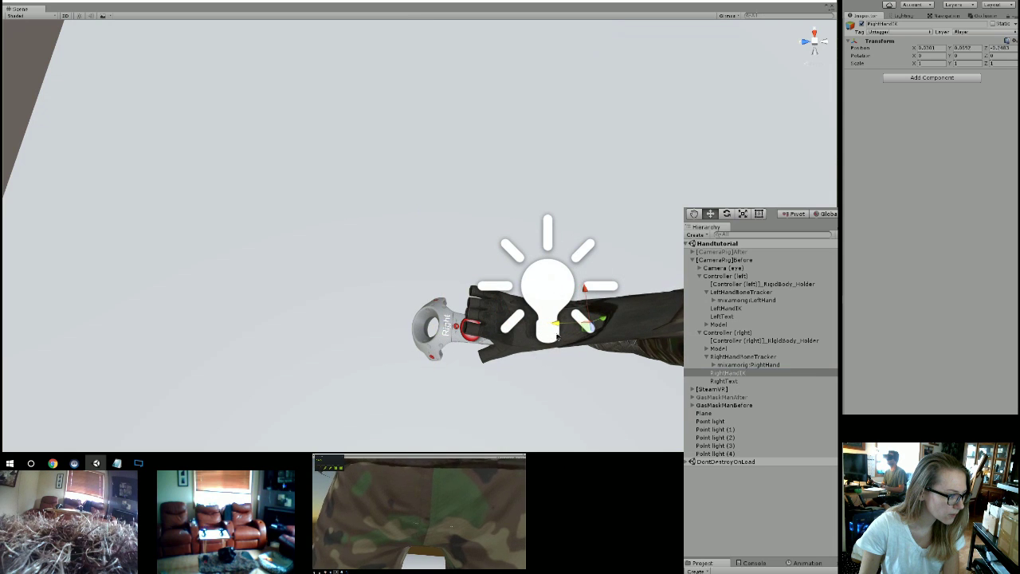
{"action": "left_click_drag", "start_coordinate": [583, 288], "coordinate": [562, 314]}
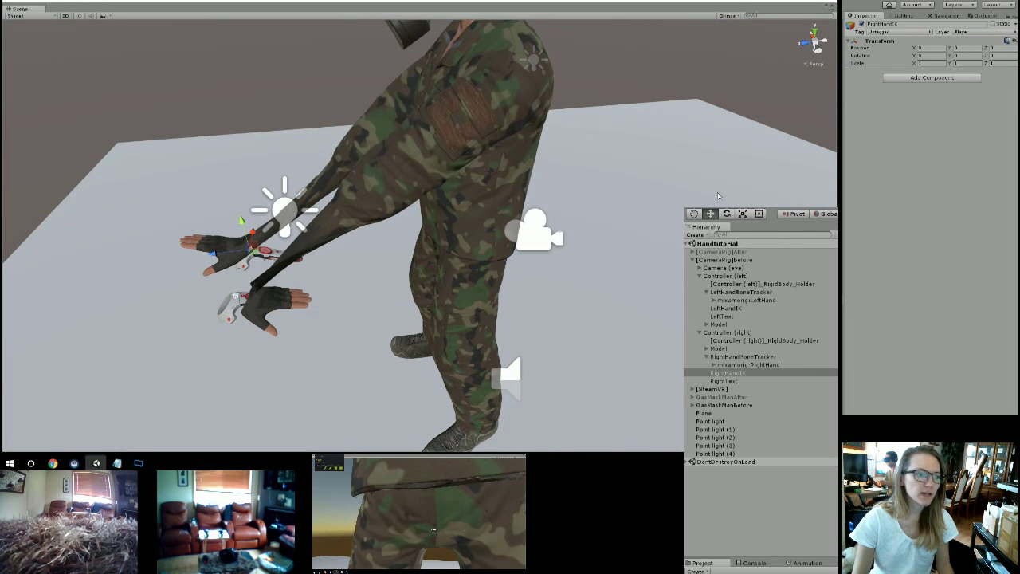
Rotate LeftHandBoneTracker about half a turn so the left hand's fingers point forward over the controller.
{"action": "left_click_drag", "start_coordinate": [538, 241], "coordinate": [562, 258], "text": "alt"}
{"action": "scroll", "coordinate": [453, 196], "scroll_direction": "up", "scroll_amount": 5}
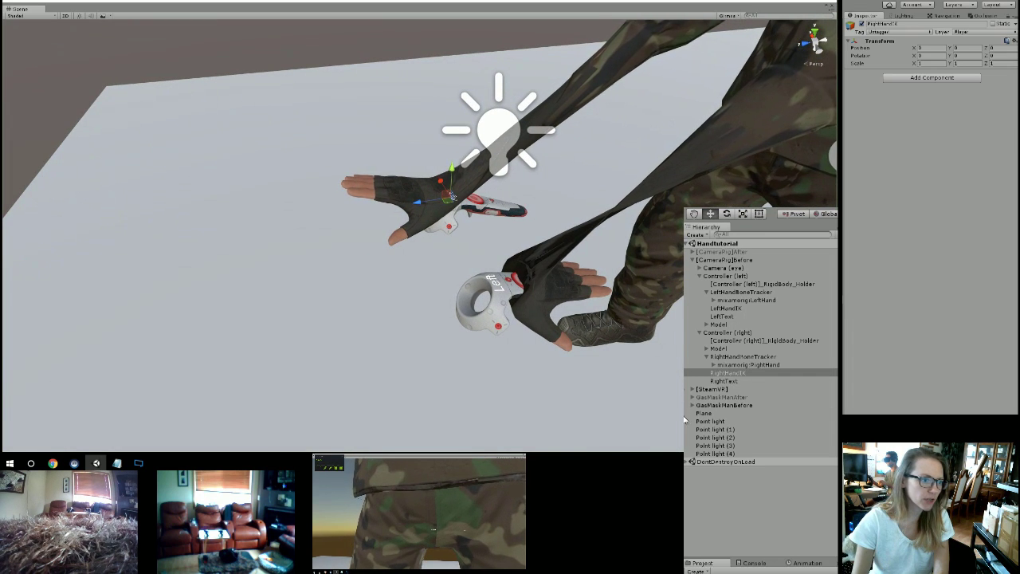
{"action": "left_click", "coordinate": [759, 357]}
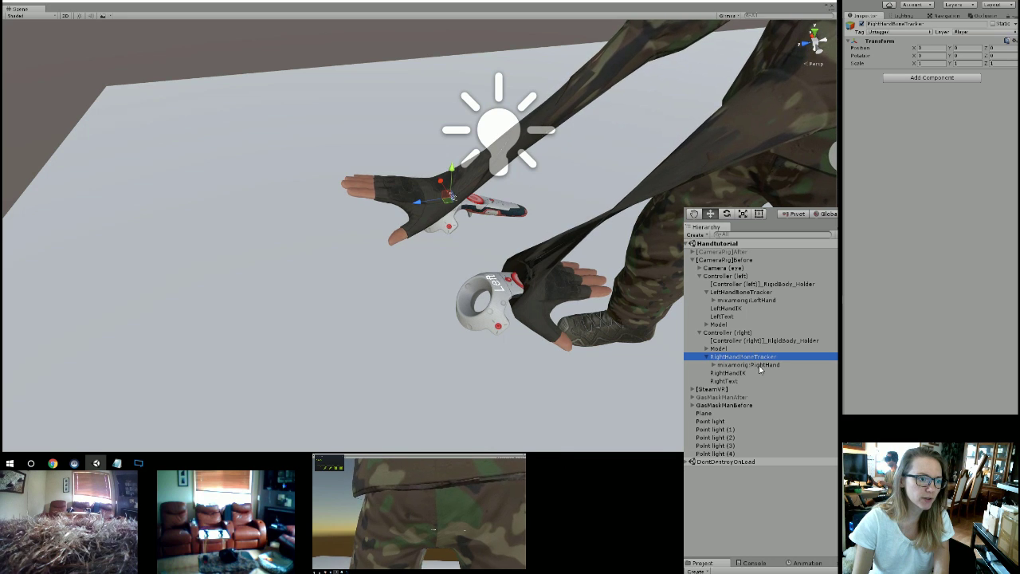
{"action": "left_click", "coordinate": [763, 293]}
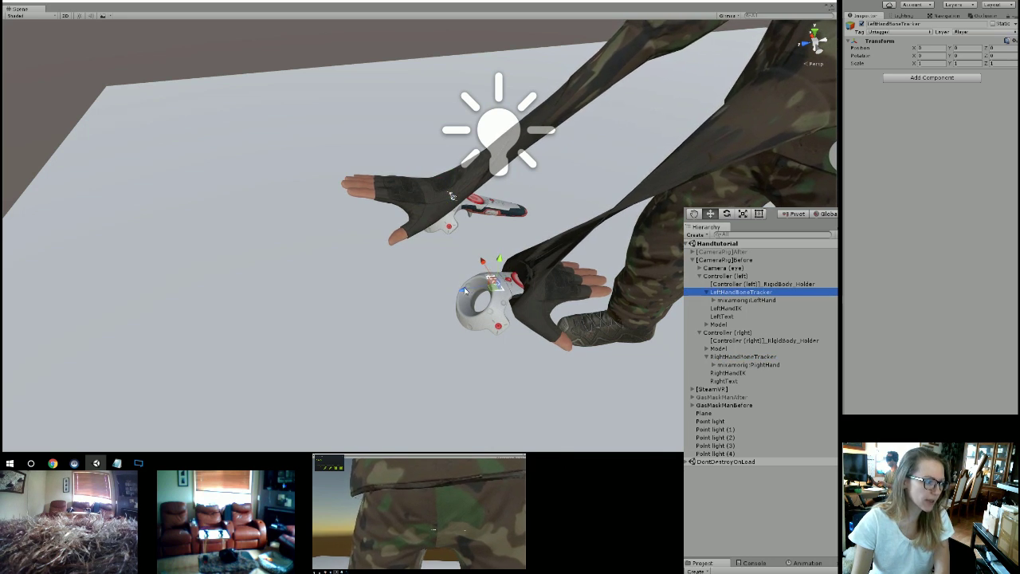
{"action": "left_click", "coordinate": [727, 213]}
{"action": "right_click_drag", "start_coordinate": [514, 269], "coordinate": [337, 318]}
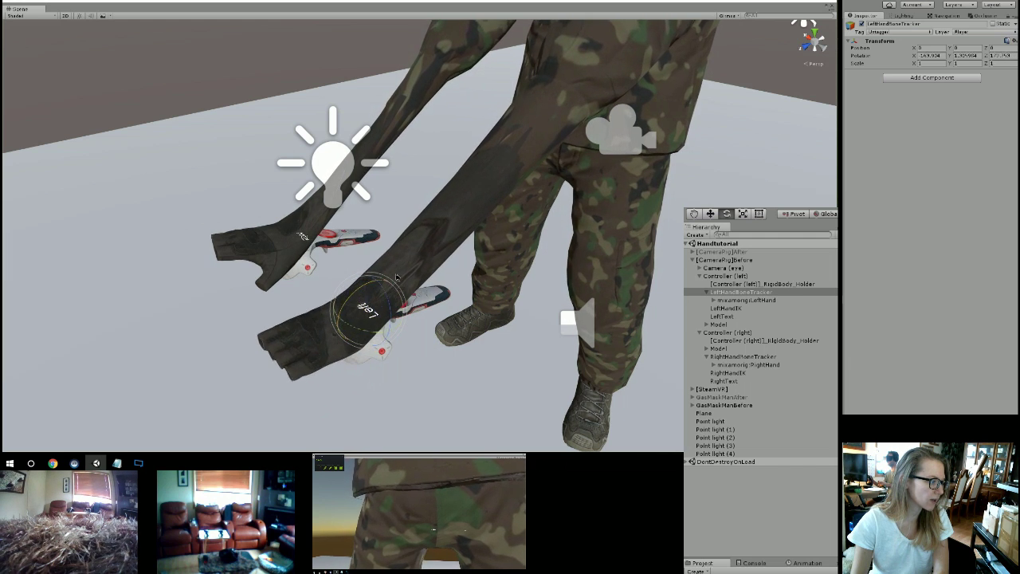
Position RightHandIK behind the right wrist along the forearm, at about Z -0.25, and check the pose of both arms.
{"action": "key", "text": "w"}
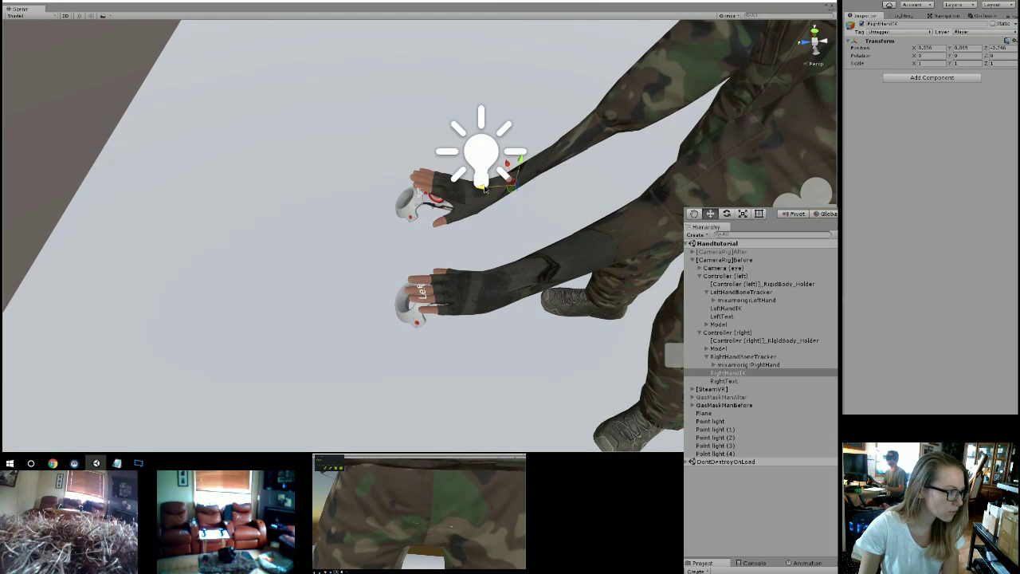
{"action": "right_click_drag", "start_coordinate": [510, 312], "coordinate": [510, 279]}
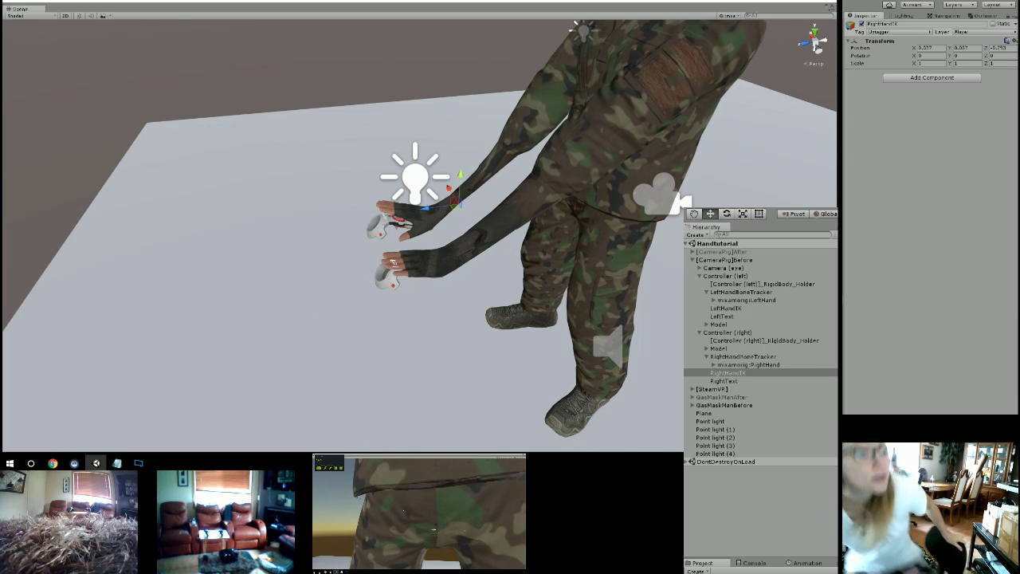
{"action": "right_click_drag", "start_coordinate": [356, 286], "coordinate": [407, 278]}
{"action": "scroll", "coordinate": [406, 278], "scroll_direction": "down", "scroll_amount": 4}
{"action": "left_click_drag", "start_coordinate": [412, 293], "coordinate": [554, 323], "text": "alt"}
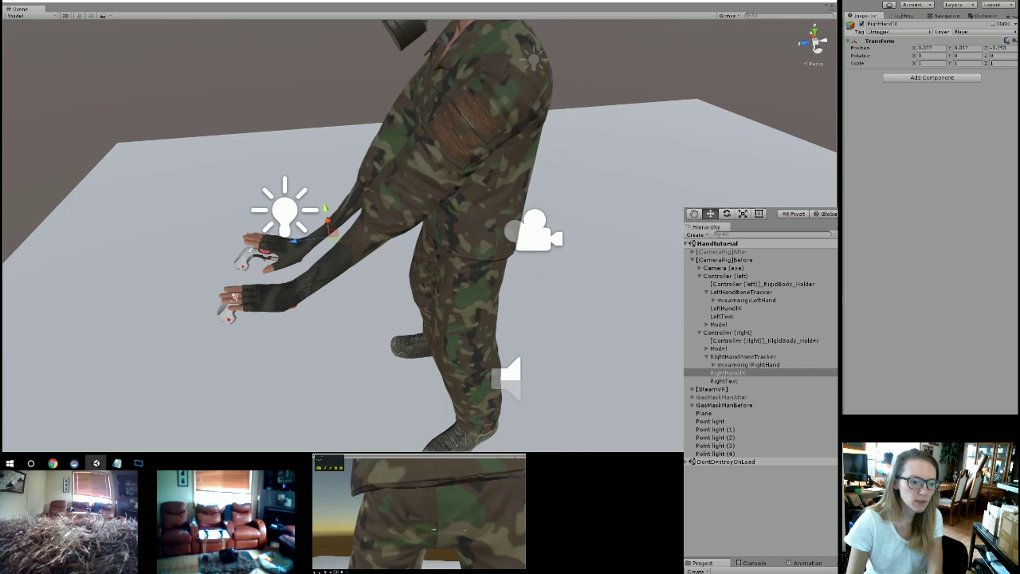
{"action": "left_click", "coordinate": [138, 463]}
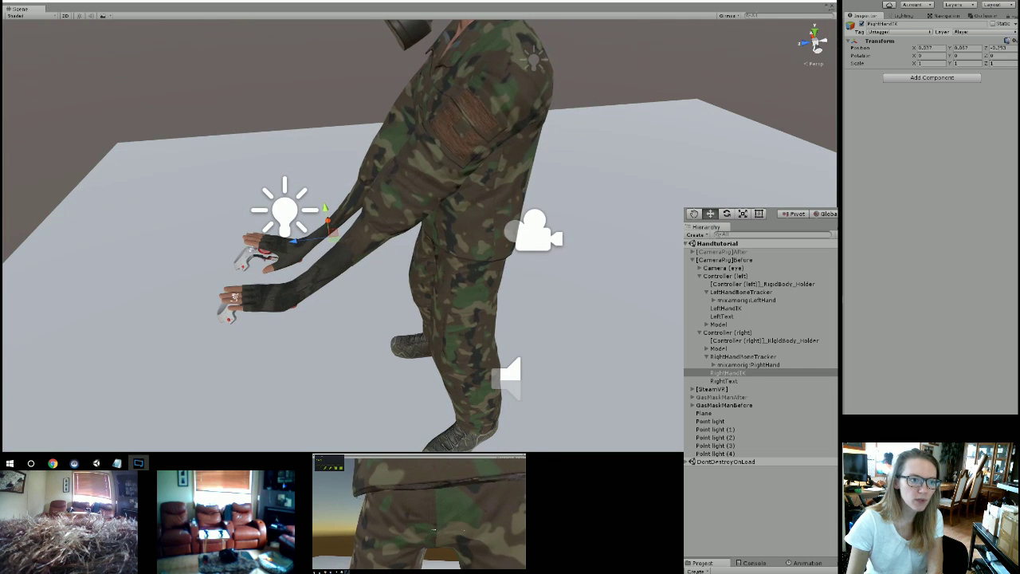